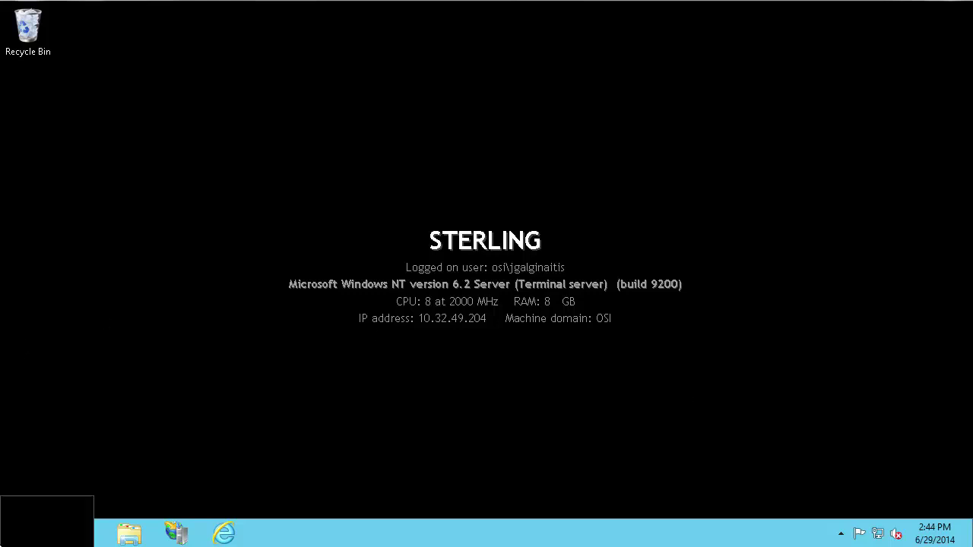
Find SharePoint 2013 Central Administration among the installed apps, run it as administrator and allow the elevation
{"action": "left_click", "coordinate": [6, 541]}
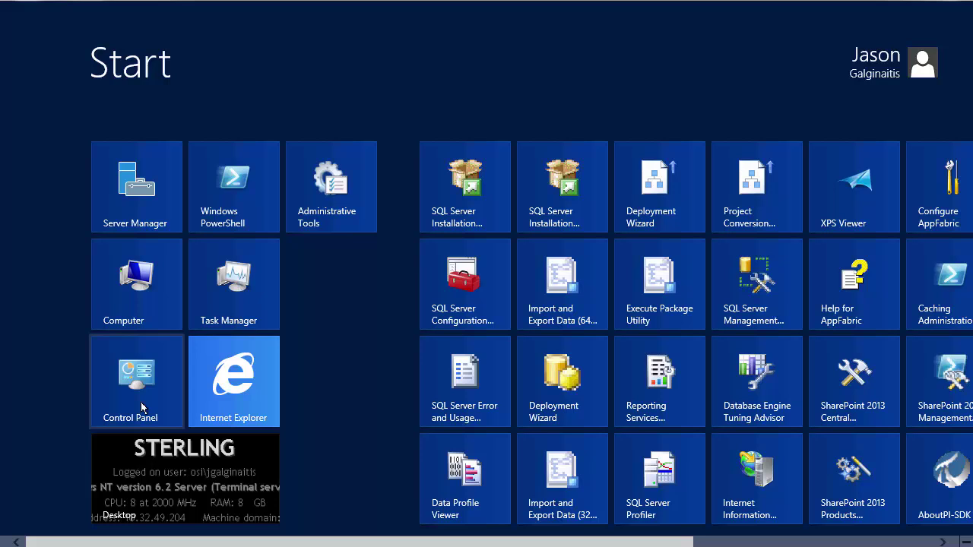
{"action": "type", "text": "shar"}
{"action": "key", "text": "BackSpace"}
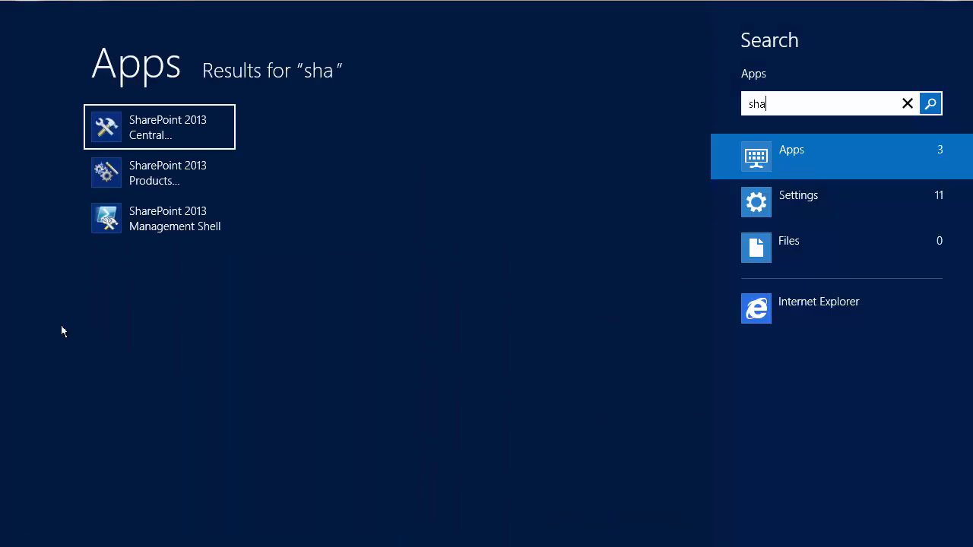
{"action": "right_click", "coordinate": [171, 126]}
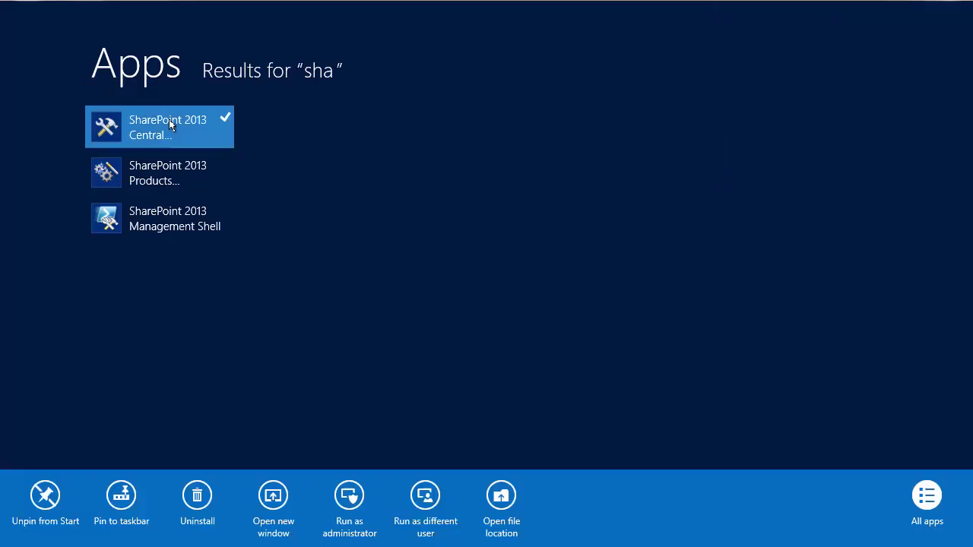
{"action": "left_click", "coordinate": [346, 504]}
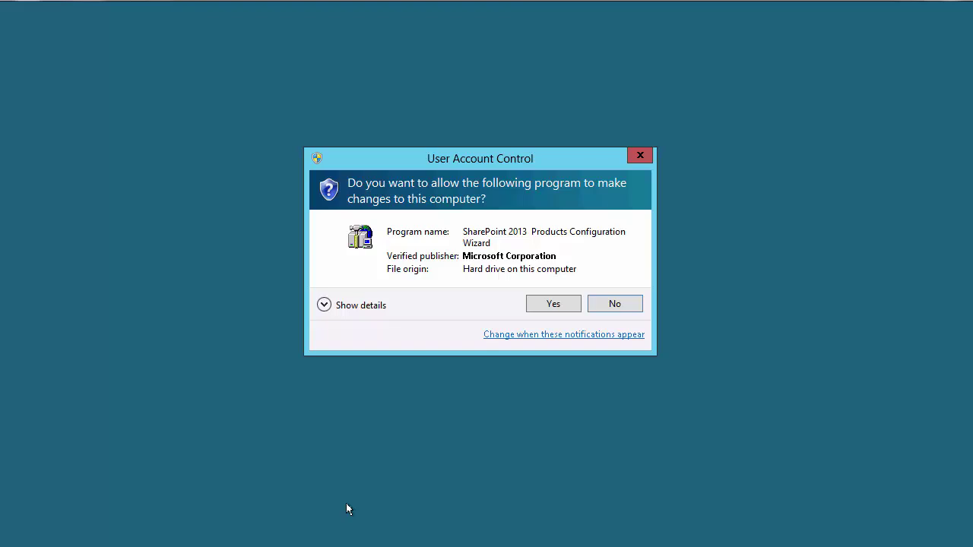
{"action": "left_click", "coordinate": [553, 306]}
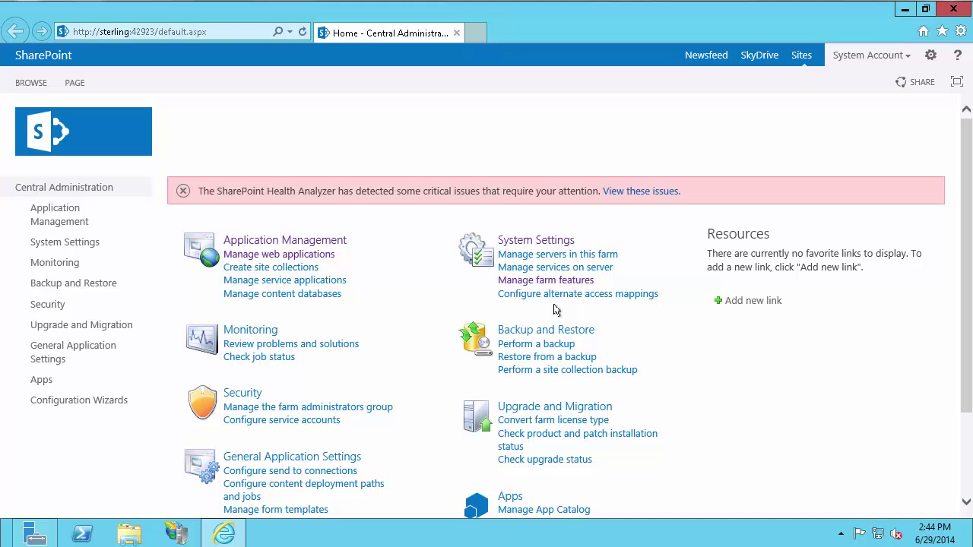
Activate the PI WebParts Configuration feature for the SharePoint Central Administration v4 web application
{"action": "left_click", "coordinate": [313, 256]}
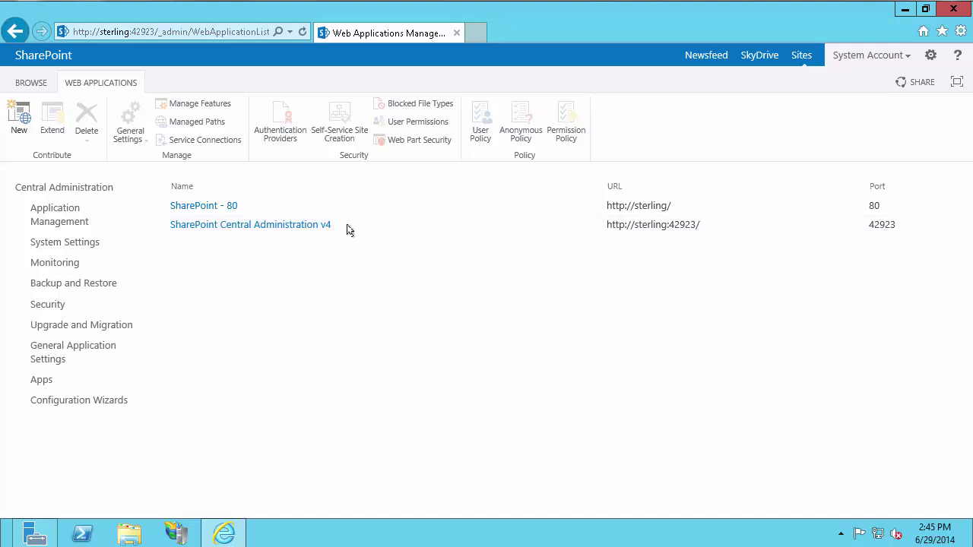
{"action": "left_click", "coordinate": [348, 226]}
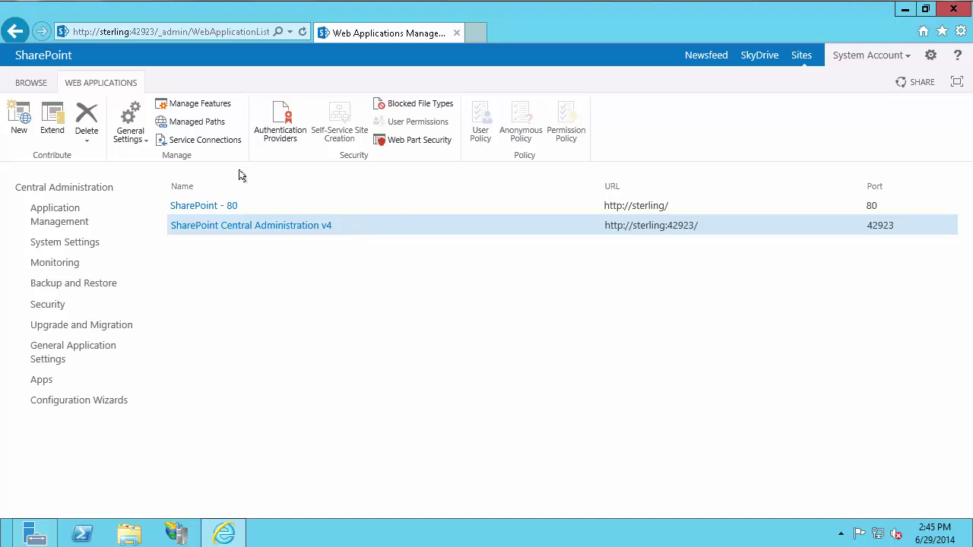
{"action": "left_click", "coordinate": [200, 105]}
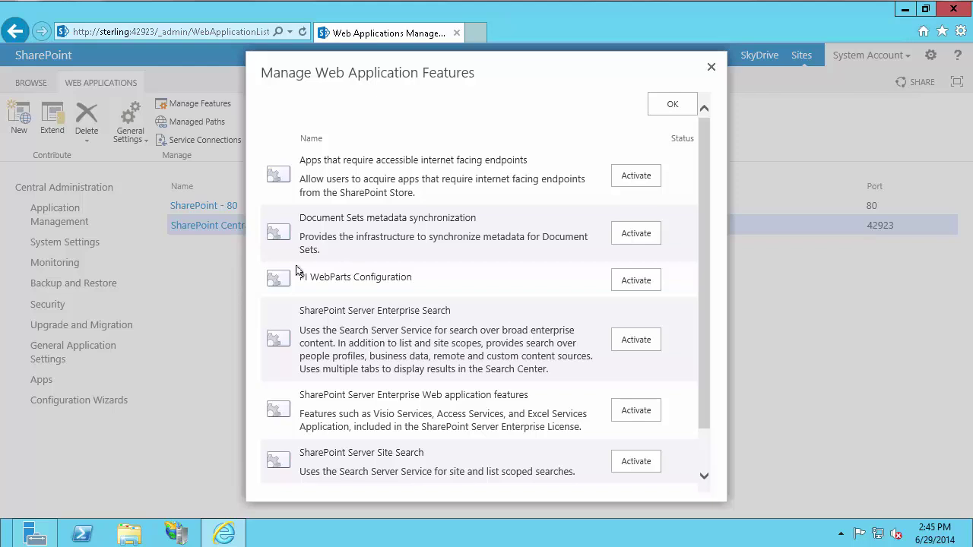
{"action": "left_click", "coordinate": [636, 281]}
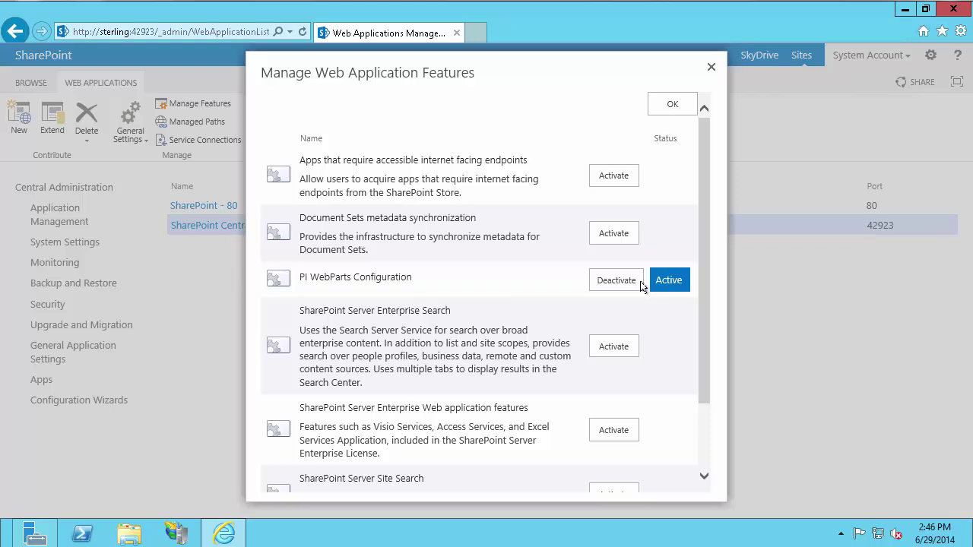
{"action": "left_click", "coordinate": [664, 104]}
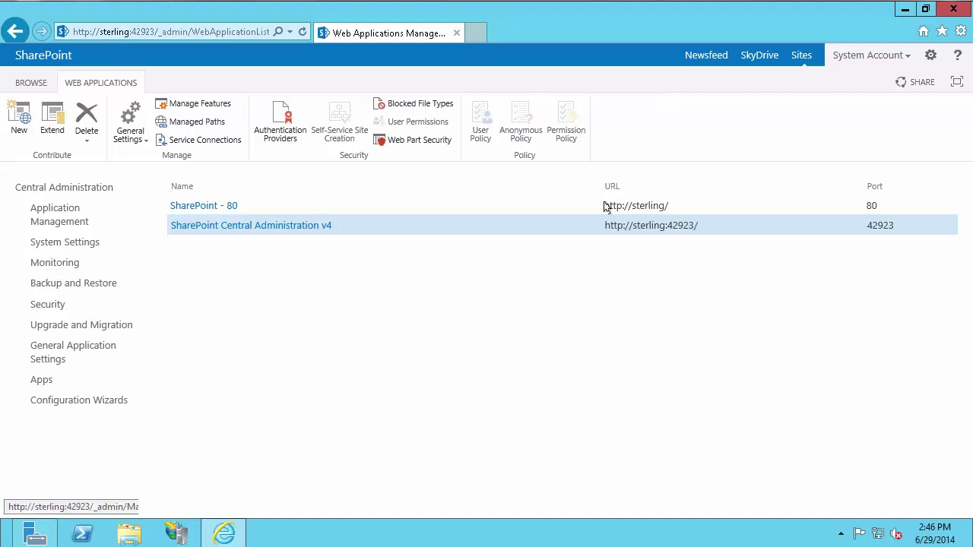
Activate the PI WebParts Configuration feature for the SharePoint - 80 web application
{"action": "left_click", "coordinate": [293, 206]}
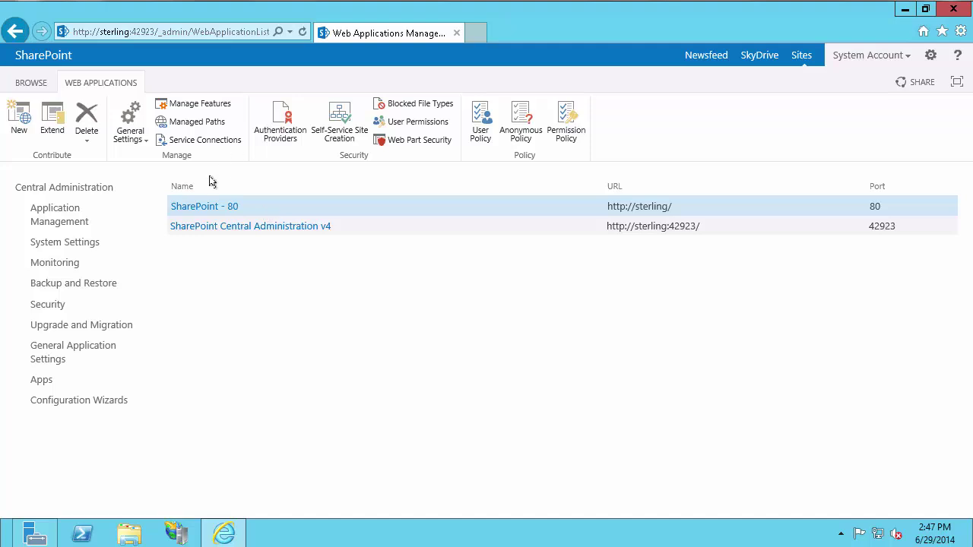
{"action": "left_click", "coordinate": [215, 105]}
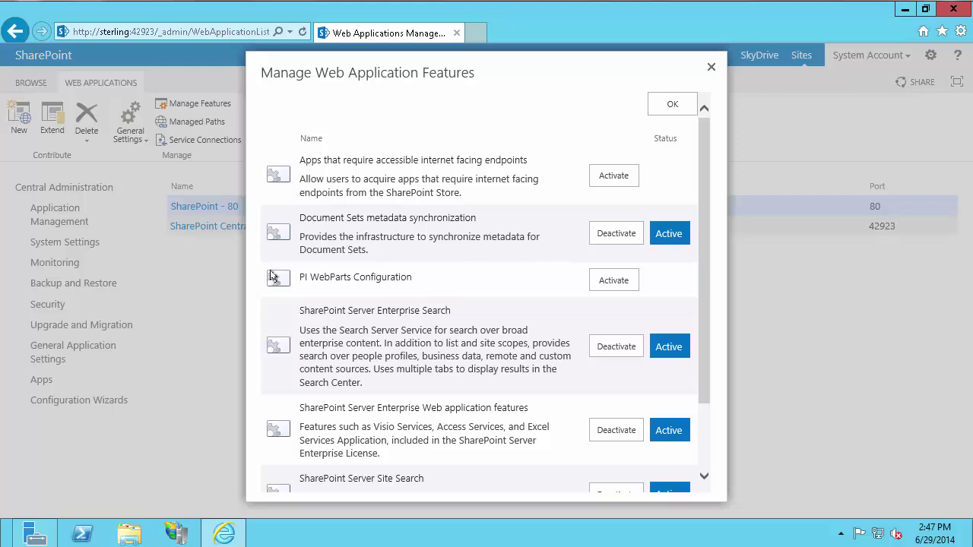
{"action": "left_click", "coordinate": [599, 287]}
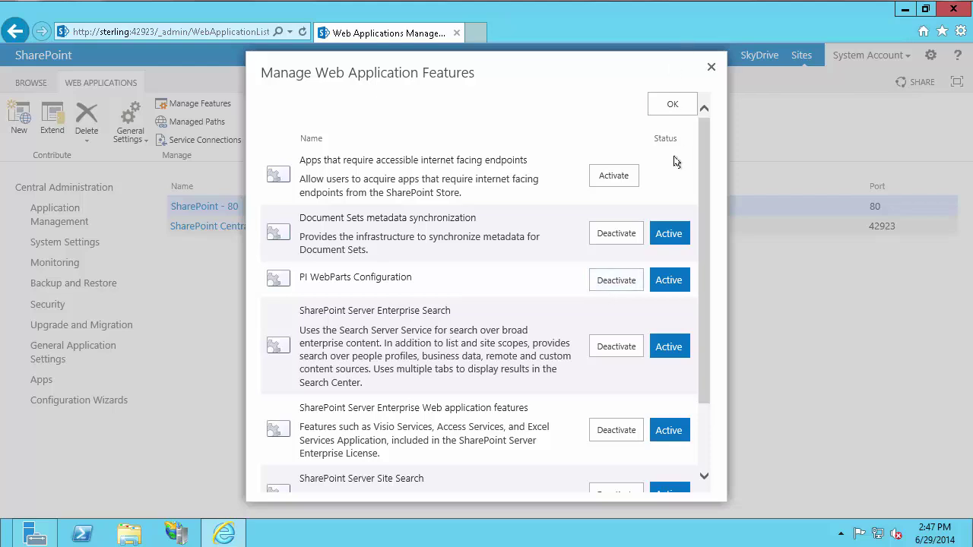
{"action": "left_click", "coordinate": [674, 104]}
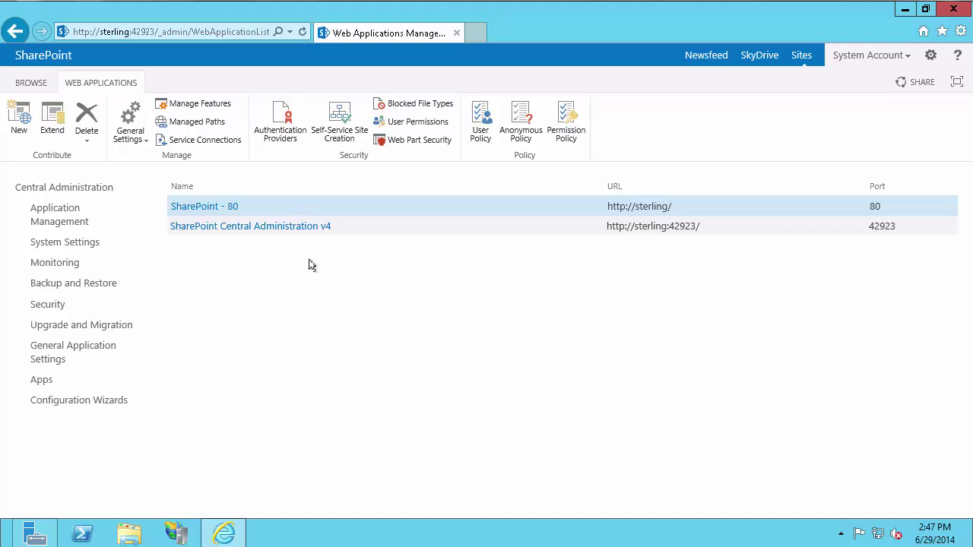
Check which authentication provider the SharePoint - 80 web application uses, and close the dialog
{"action": "left_click", "coordinate": [287, 121]}
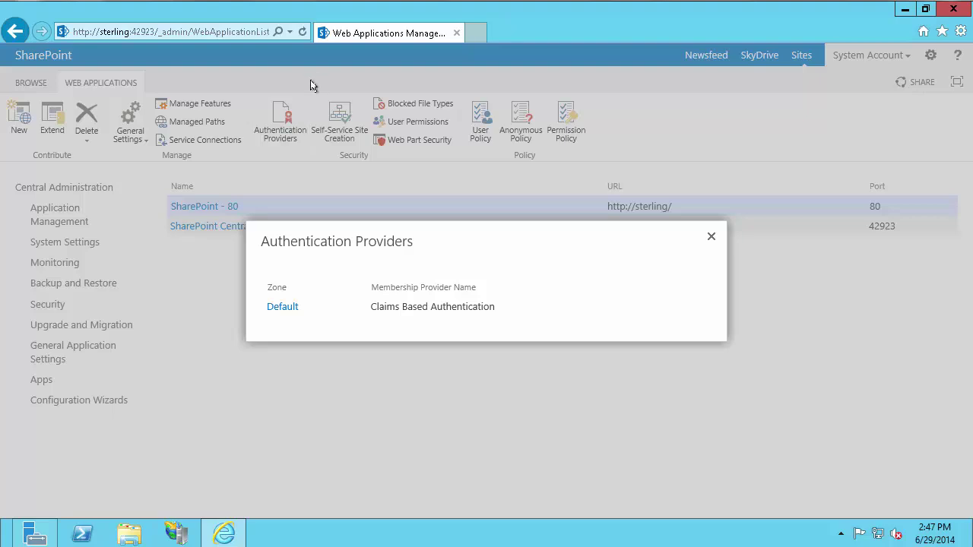
{"action": "left_click", "coordinate": [712, 241]}
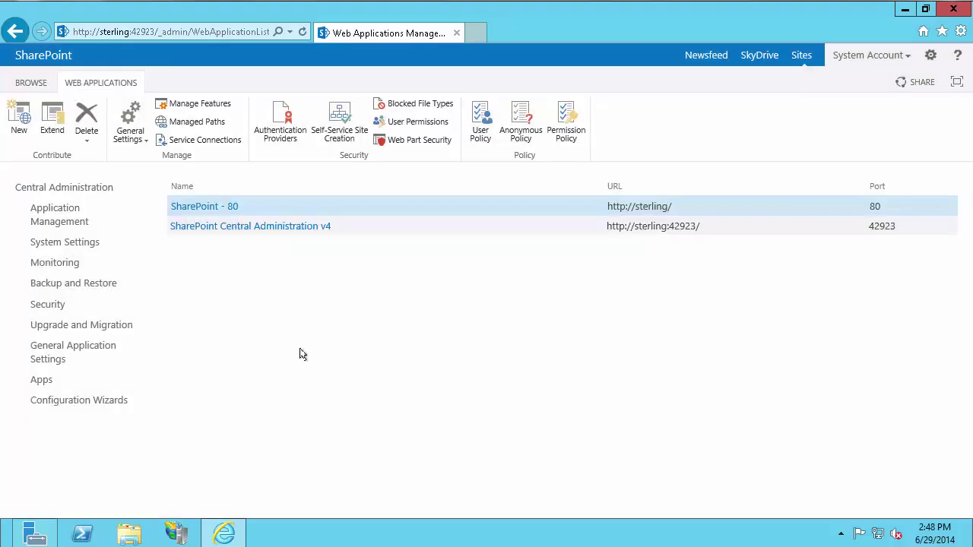
Return to the Central Administration home page and open PI WebParts Configuration from the Configuration Wizards
{"action": "left_click", "coordinate": [105, 193]}
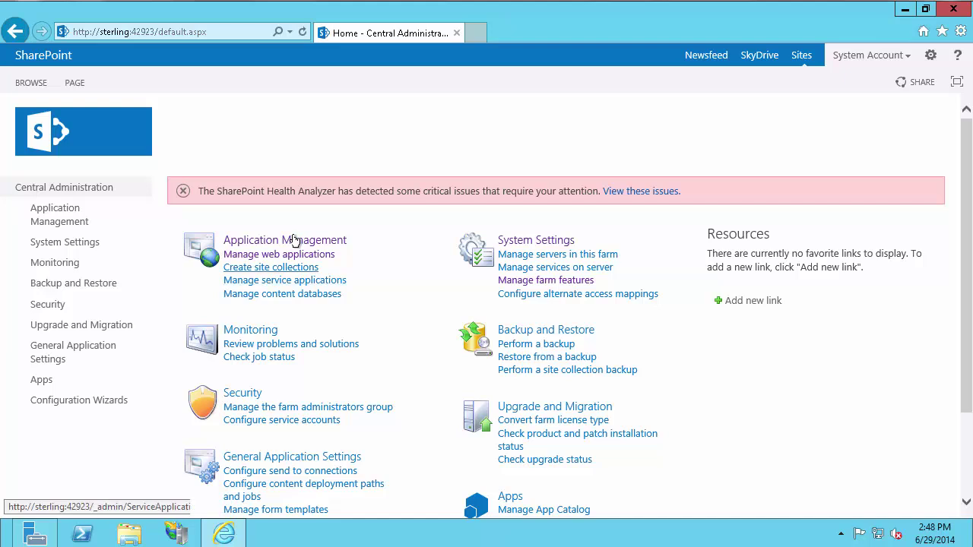
{"action": "scroll", "coordinate": [291, 251], "scroll_direction": "down", "scroll_amount": 3}
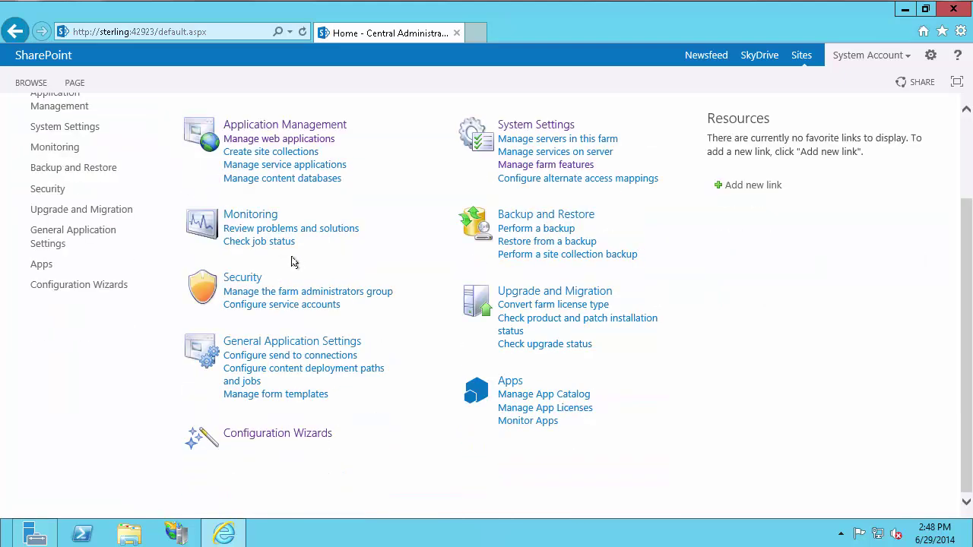
{"action": "left_click", "coordinate": [260, 434]}
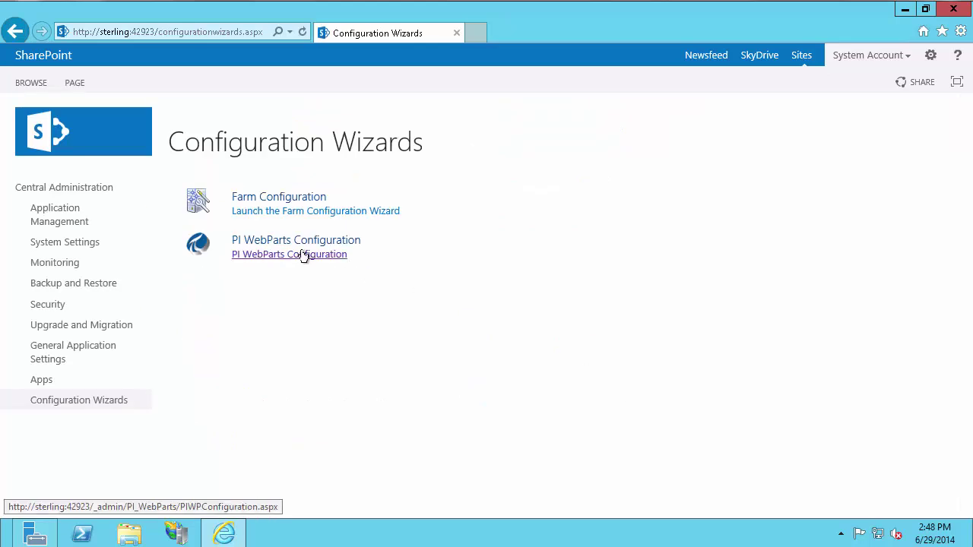
{"action": "left_click", "coordinate": [302, 255]}
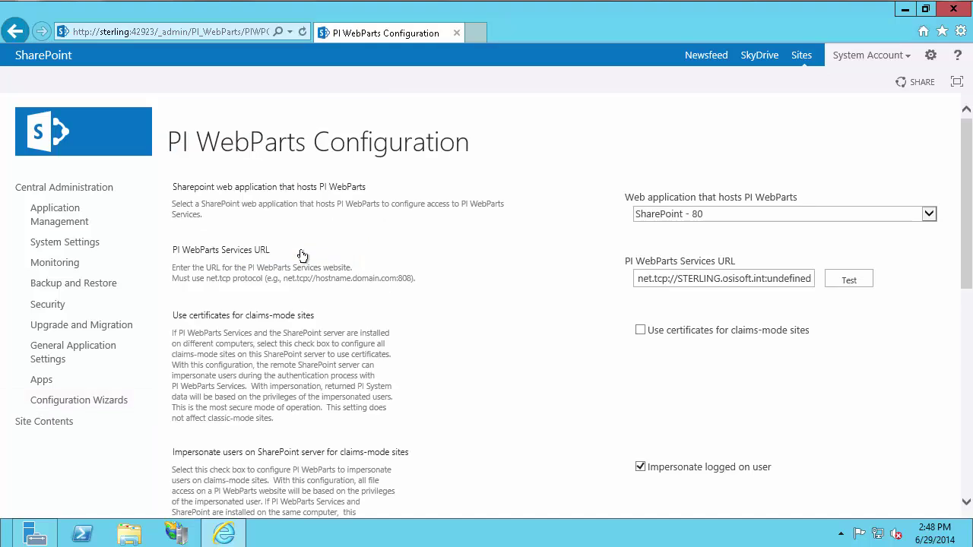
Keep SharePoint - 80 as the hosting web application and set the port in the PI WebParts Services URL to 808
{"action": "left_click", "coordinate": [927, 216]}
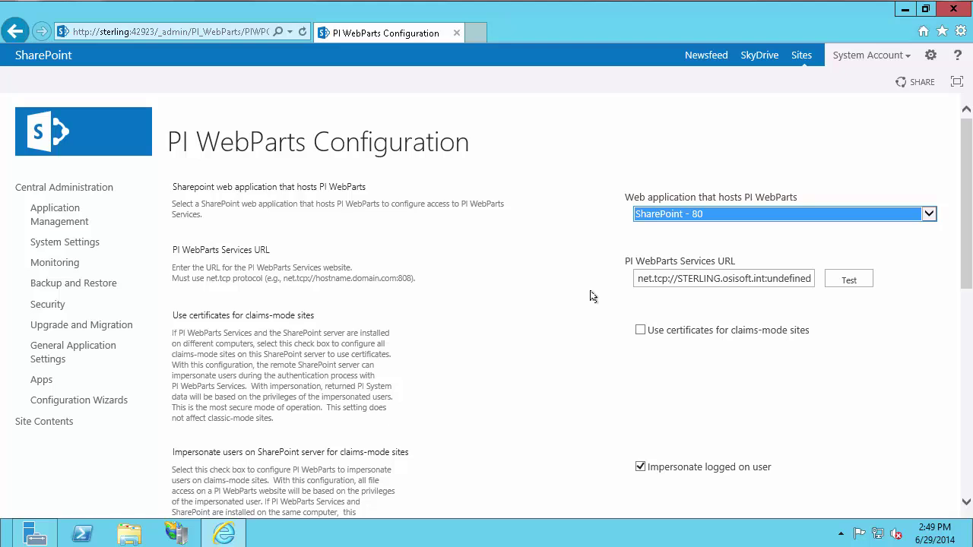
{"action": "left_click_drag", "start_coordinate": [769, 280], "coordinate": [807, 292]}
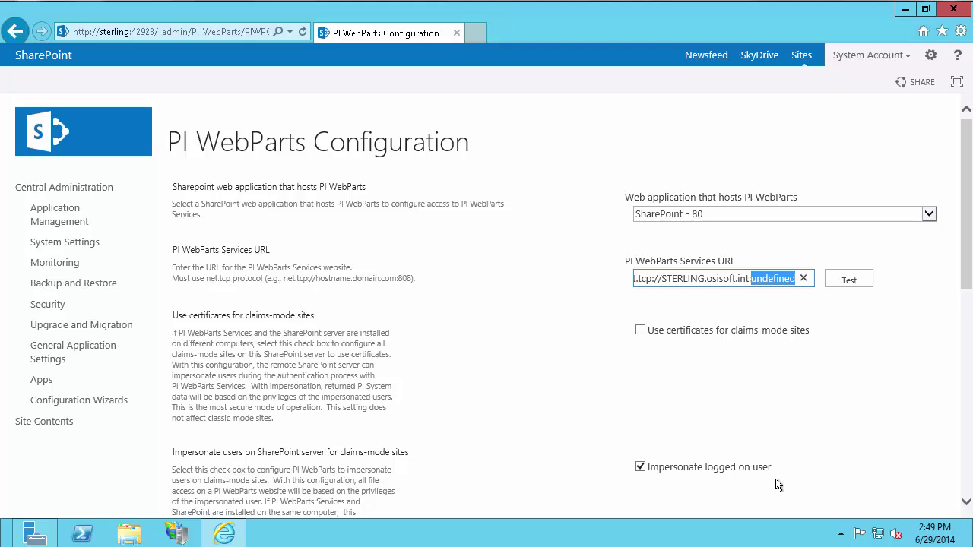
{"action": "type", "text": "808"}
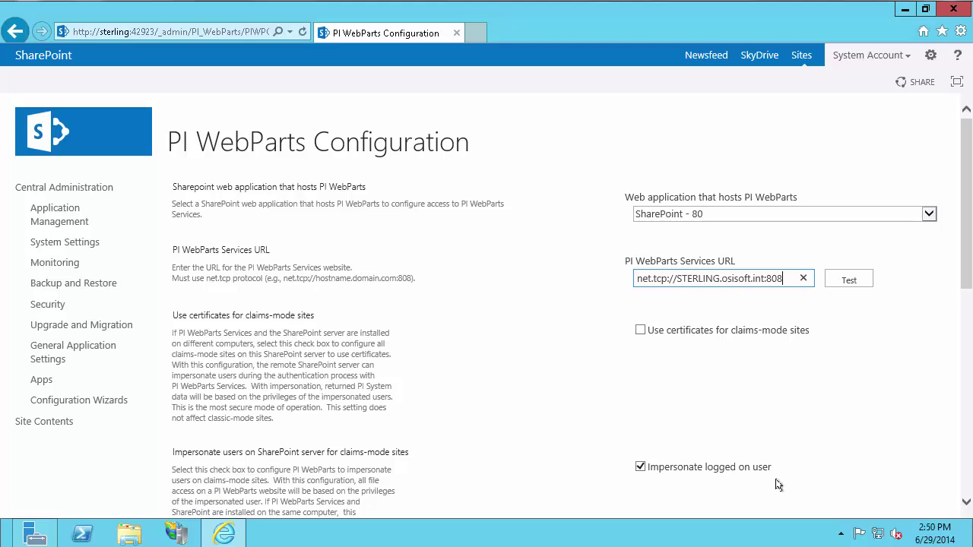
Switch to IIS Manager and examine the http and net.tcp bindings of the PIWebParts site
{"action": "left_click", "coordinate": [176, 530]}
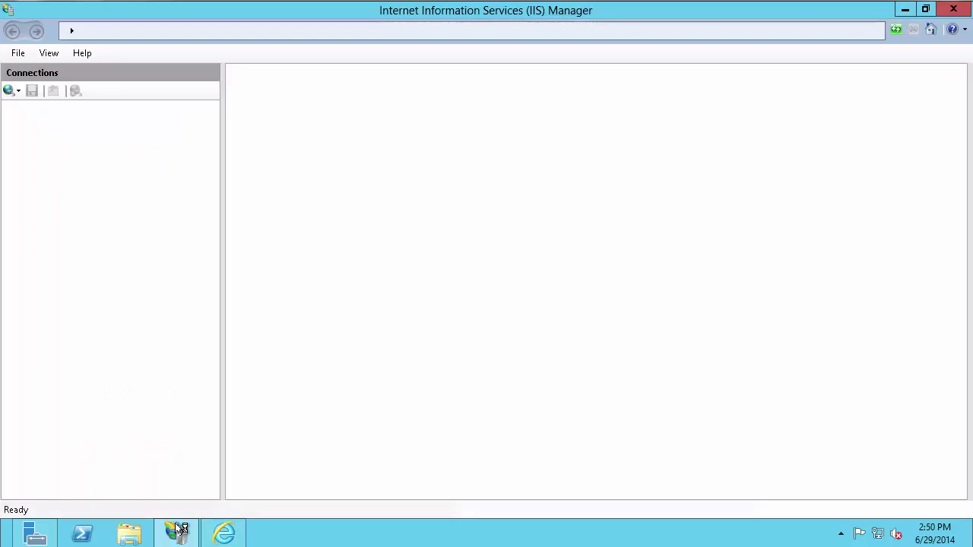
{"action": "left_click", "coordinate": [10, 121]}
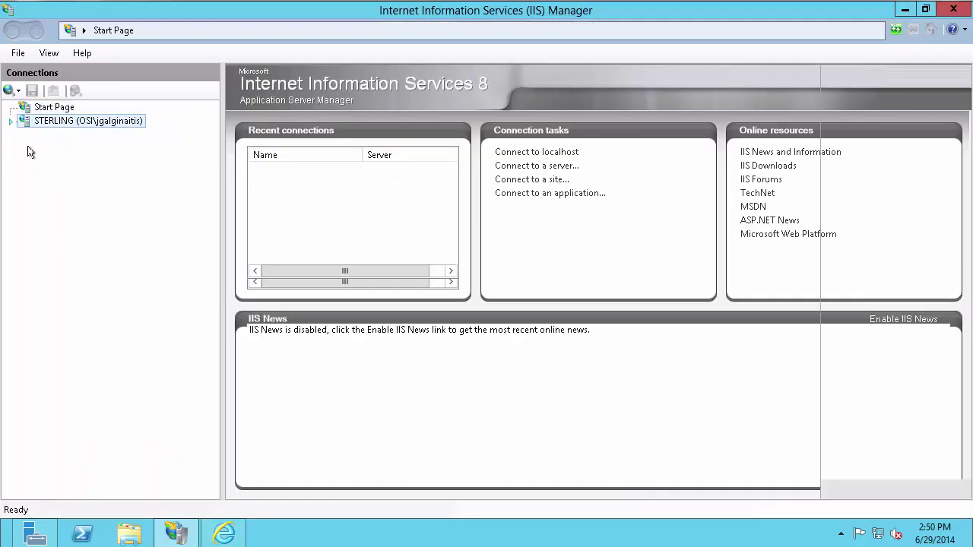
{"action": "left_click", "coordinate": [25, 148]}
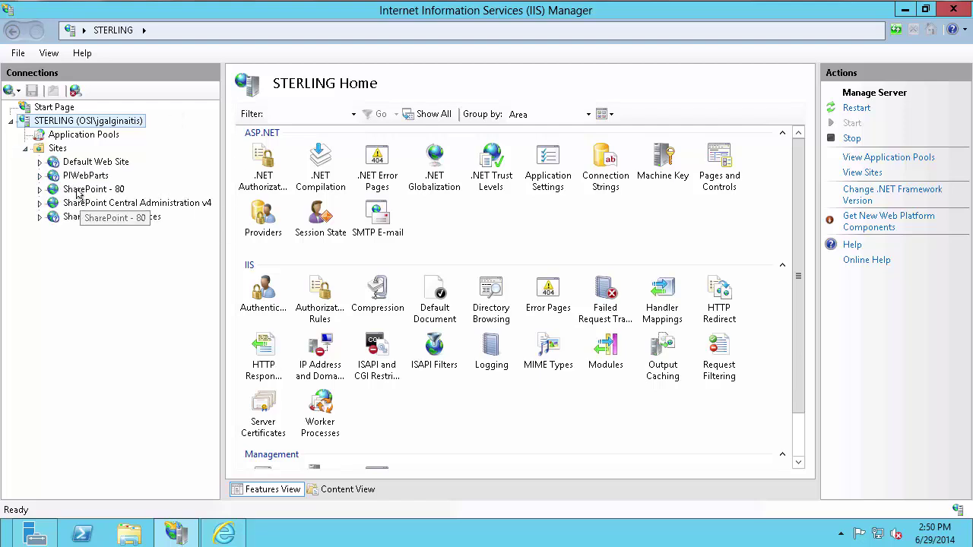
{"action": "left_click", "coordinate": [85, 175]}
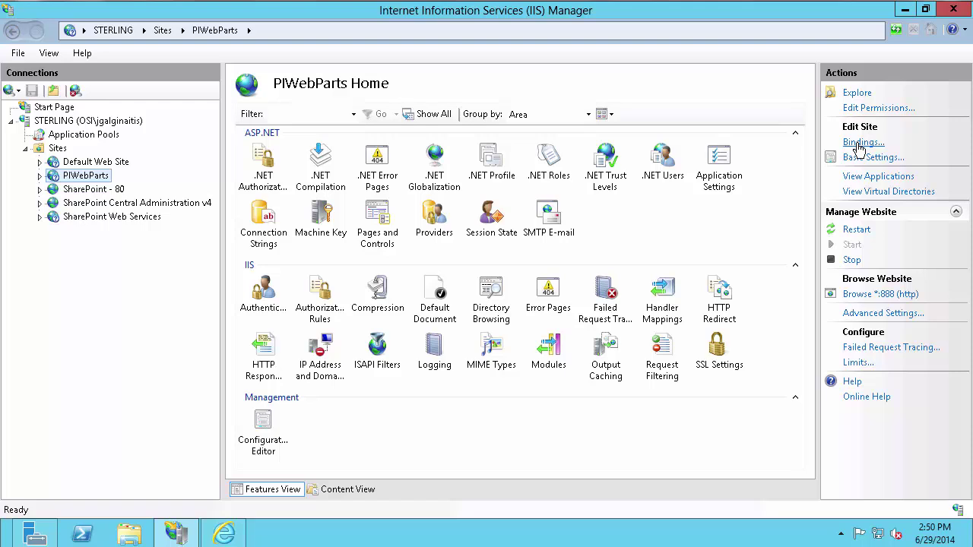
{"action": "left_click", "coordinate": [861, 145]}
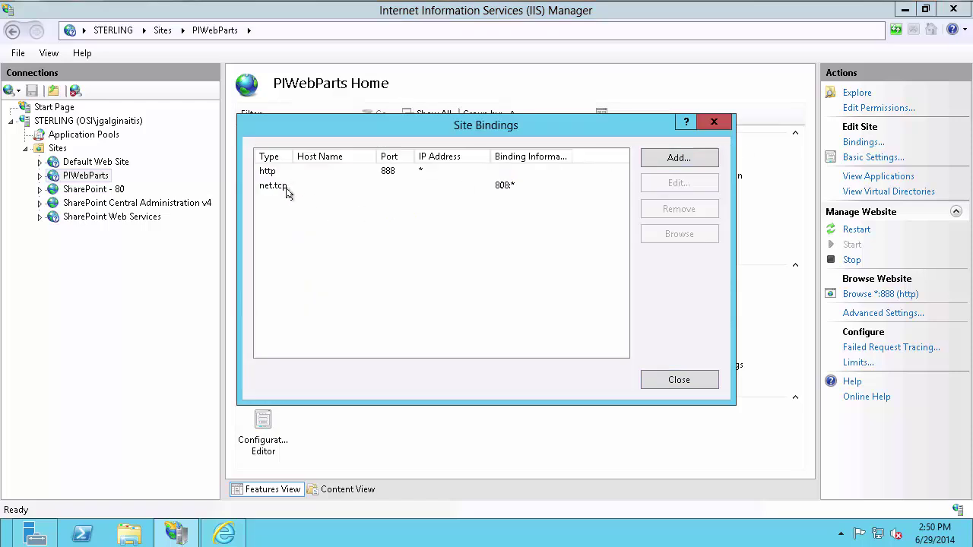
{"action": "left_click", "coordinate": [300, 175]}
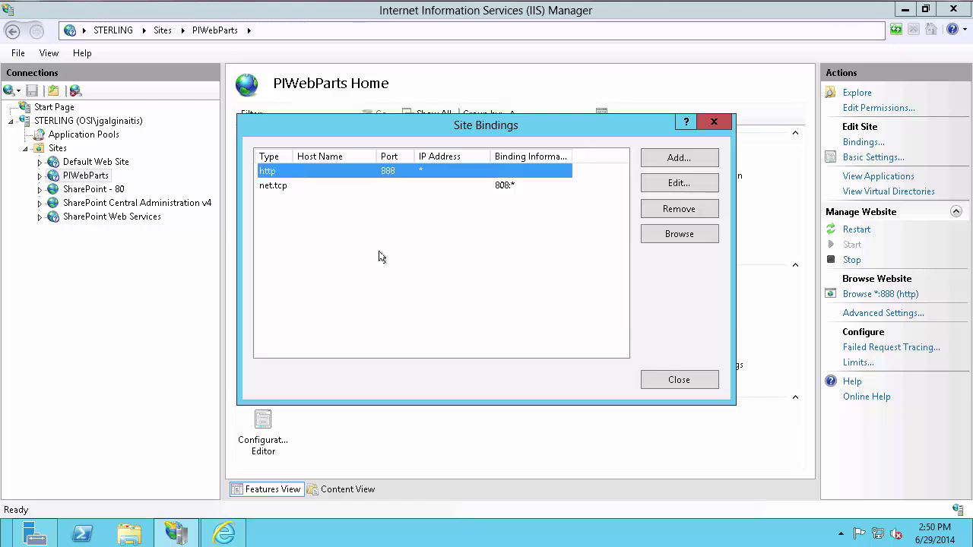
{"action": "left_click", "coordinate": [311, 186]}
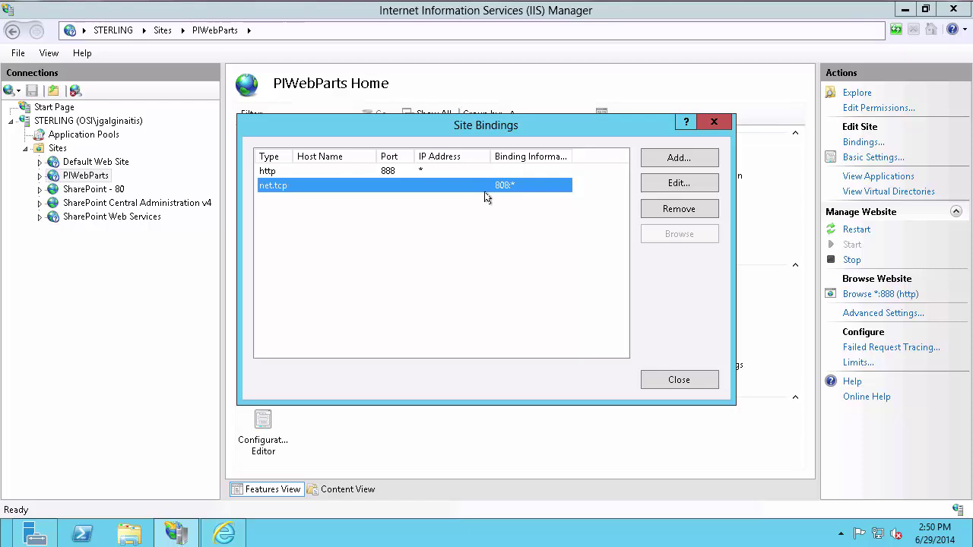
{"action": "left_click", "coordinate": [665, 386]}
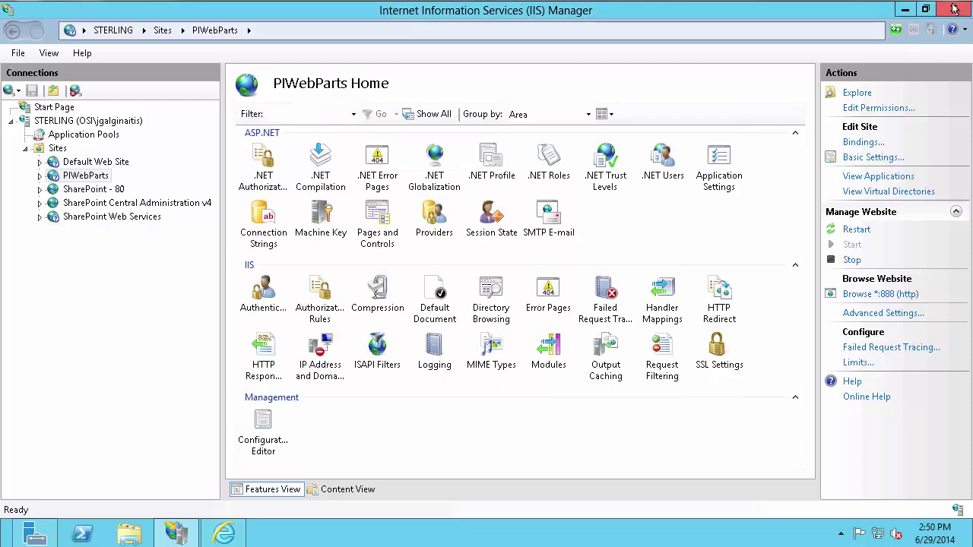
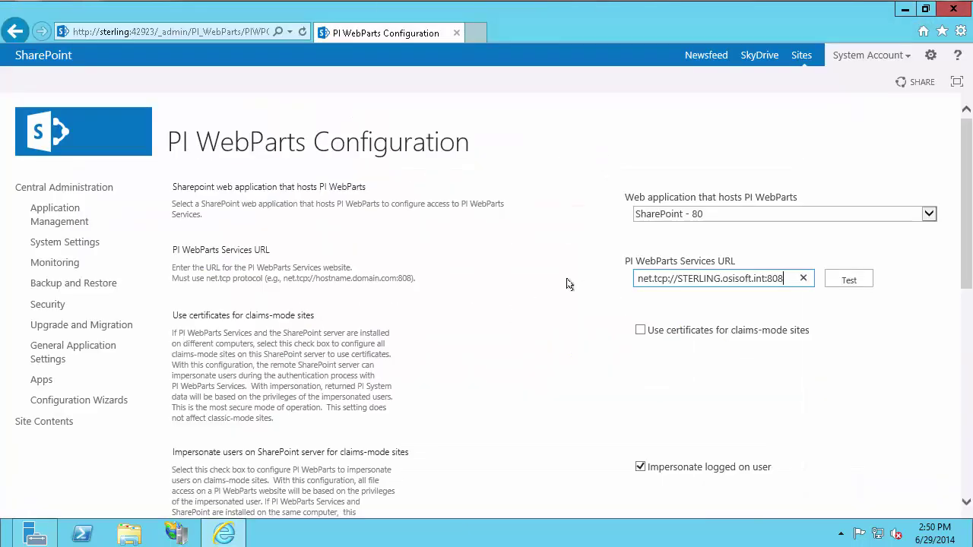
Test the PI WebParts Services URL with port 808, and test it again with the port shortened to 8
{"action": "left_click", "coordinate": [862, 281]}
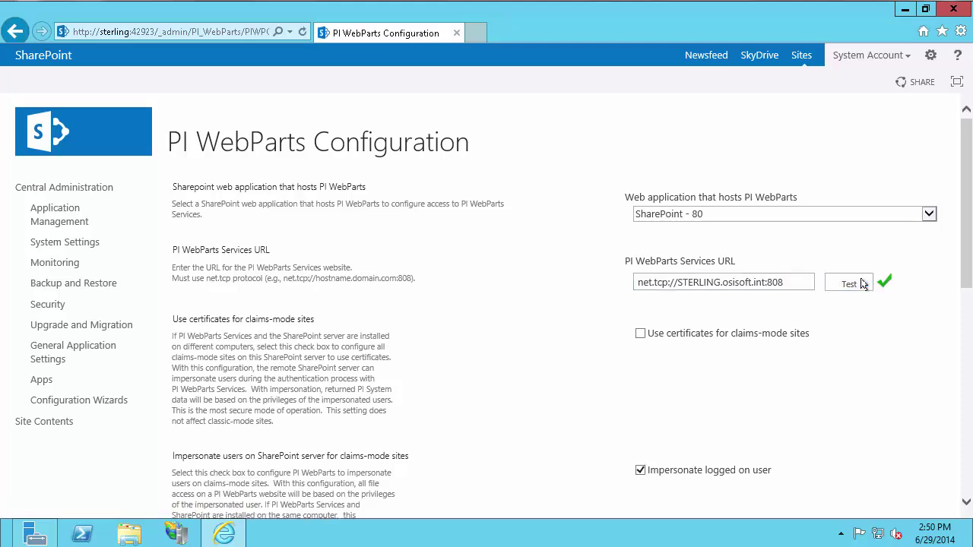
{"action": "left_click", "coordinate": [795, 283]}
{"action": "key", "text": "BackSpace"}
{"action": "key", "text": "BackSpace"}
{"action": "left_click", "coordinate": [849, 285]}
{"action": "left_click", "coordinate": [852, 286]}
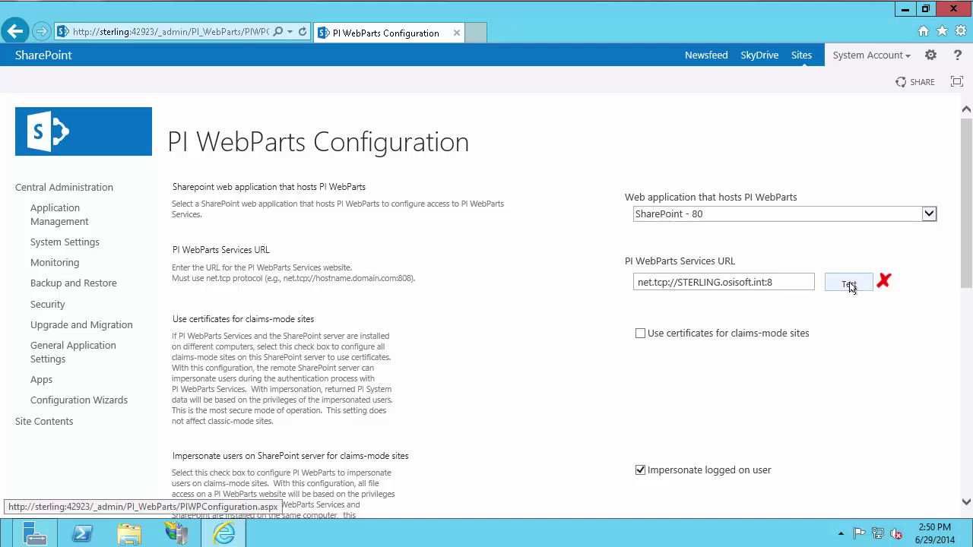
{"action": "mouse_move", "coordinate": [884, 283]}
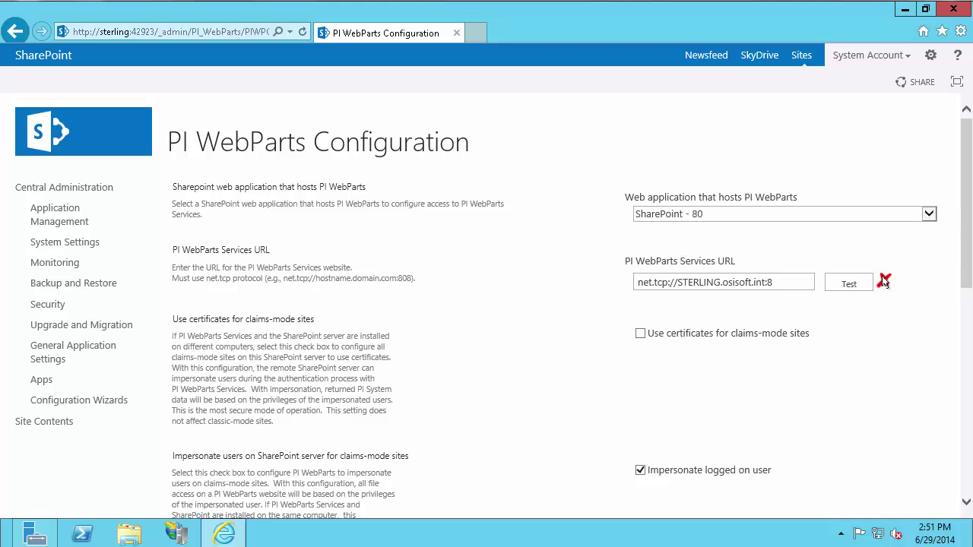
Restore port 808 in the PI WebParts Services URL net.tcp://STERLING.osisoft.int and test the connection
{"action": "left_click", "coordinate": [788, 279]}
{"action": "type", "text": "08"}
{"action": "left_click", "coordinate": [839, 284]}
Set the valid identity for sites that do not use certificates to HTTP/STERLING.osisoft.int and test it
{"action": "scroll", "coordinate": [547, 296], "scroll_direction": "down", "scroll_amount": 3}
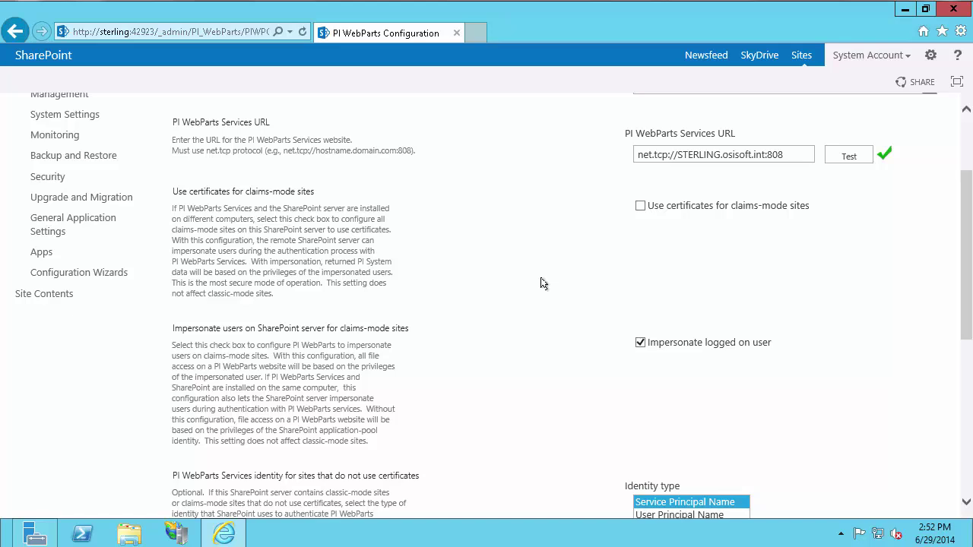
{"action": "scroll", "coordinate": [542, 283], "scroll_direction": "down", "scroll_amount": 4}
{"action": "scroll", "coordinate": [542, 283], "scroll_direction": "up", "scroll_amount": 3}
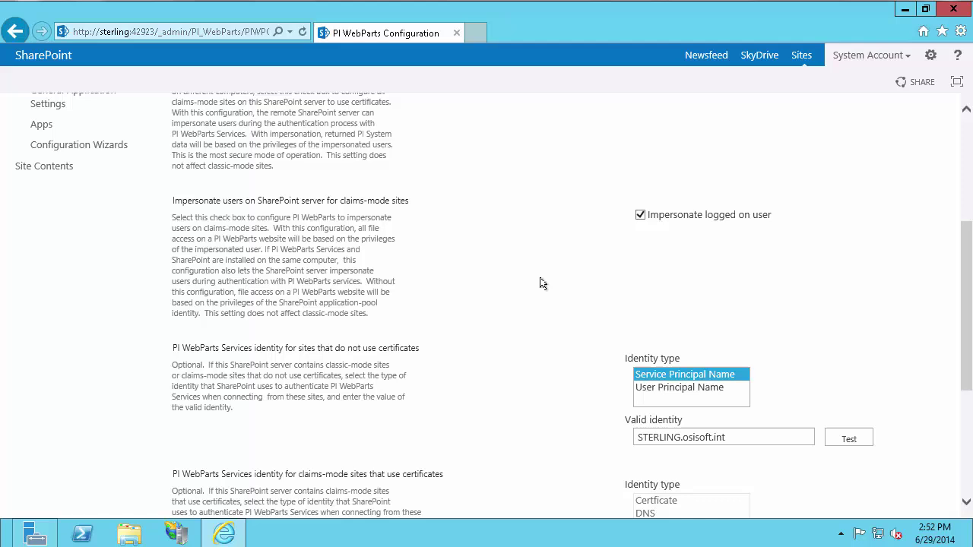
{"action": "scroll", "coordinate": [542, 282], "scroll_direction": "down", "scroll_amount": 1}
{"action": "scroll", "coordinate": [542, 283], "scroll_direction": "up", "scroll_amount": 1}
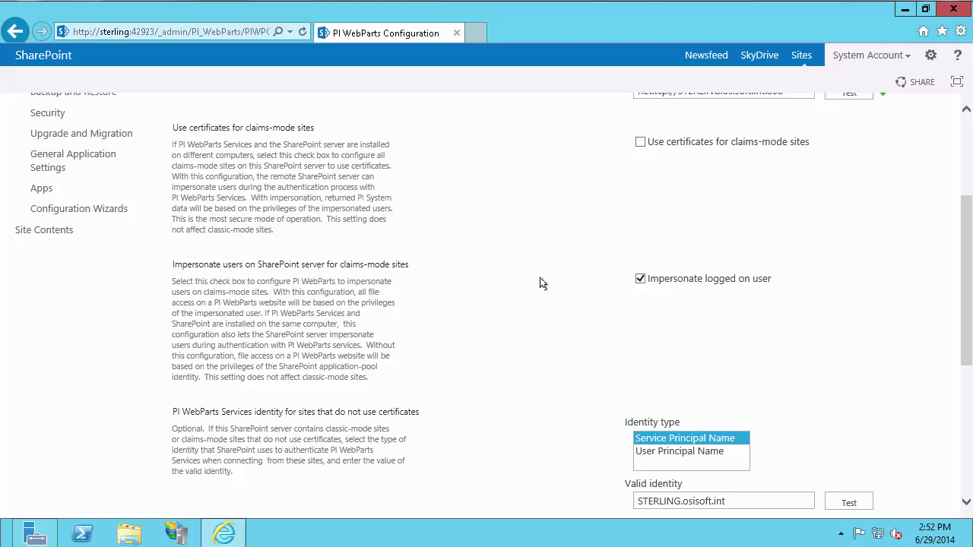
{"action": "scroll", "coordinate": [534, 282], "scroll_direction": "down", "scroll_amount": 1}
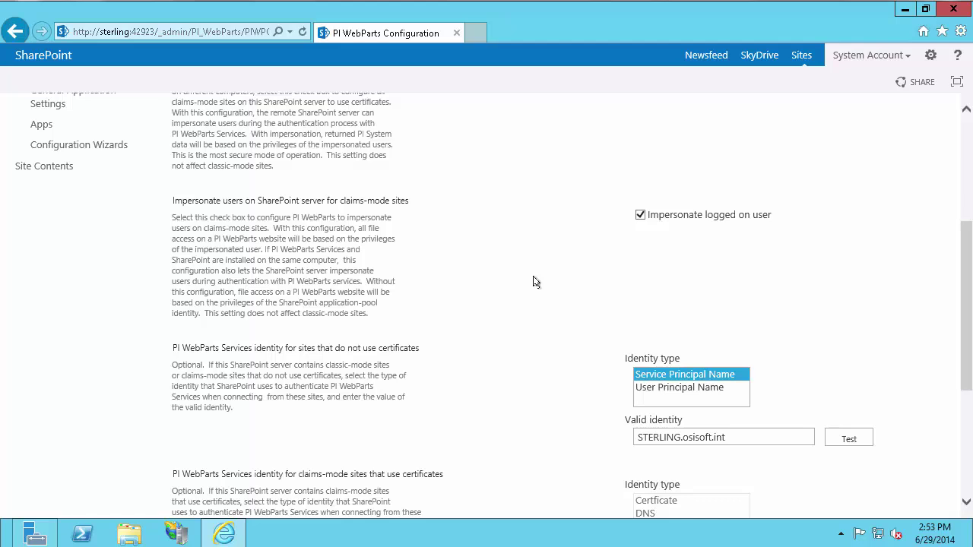
{"action": "scroll", "coordinate": [533, 282], "scroll_direction": "down", "scroll_amount": 1}
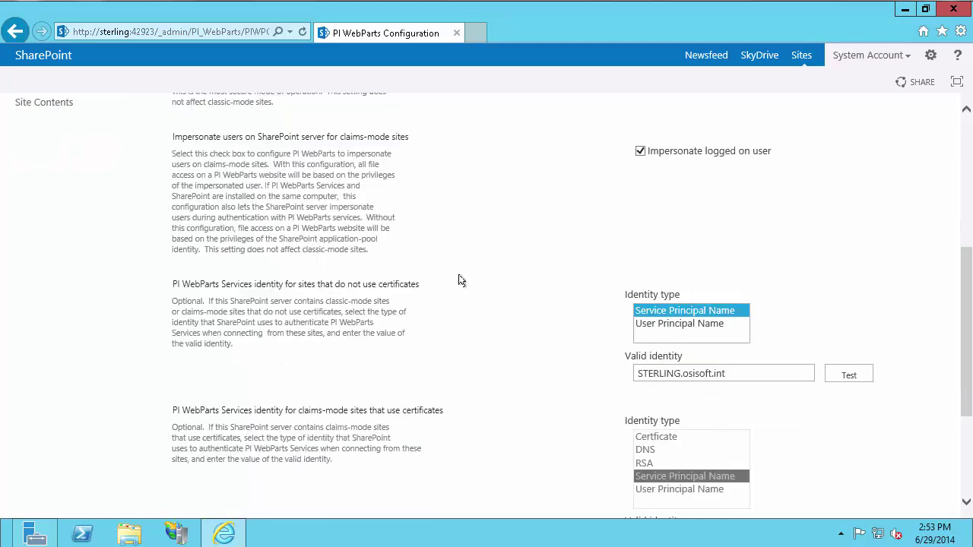
{"action": "scroll", "coordinate": [459, 281], "scroll_direction": "down", "scroll_amount": 1}
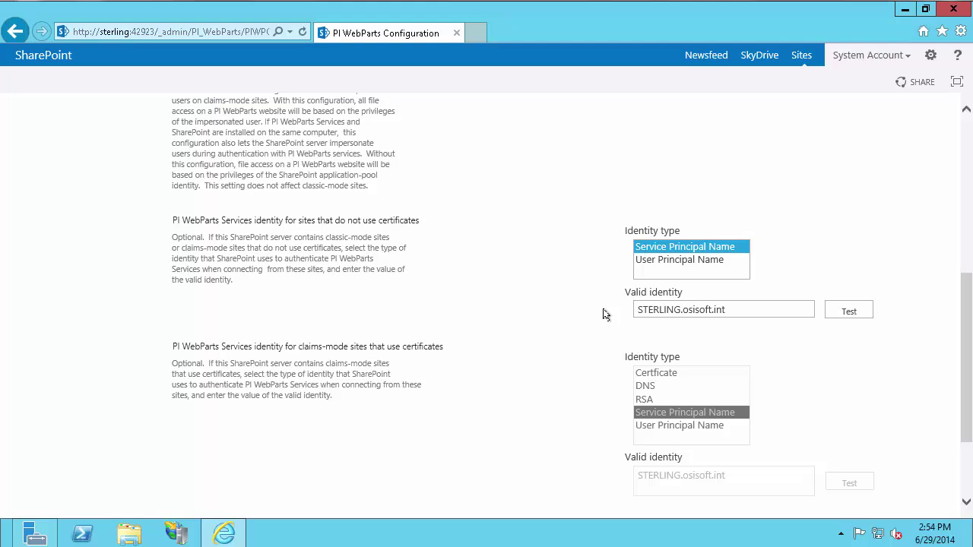
{"action": "left_click", "coordinate": [641, 311]}
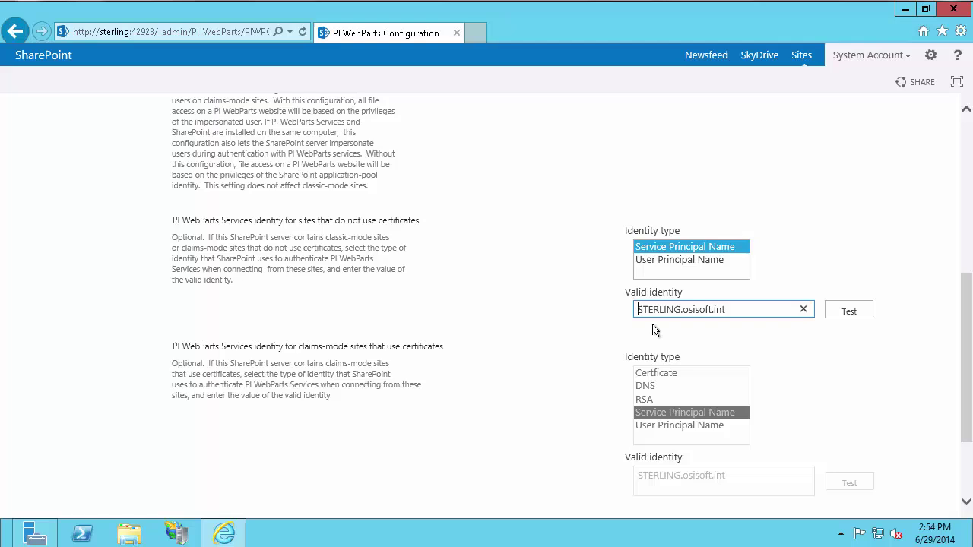
{"action": "type", "text": "HTTP/"}
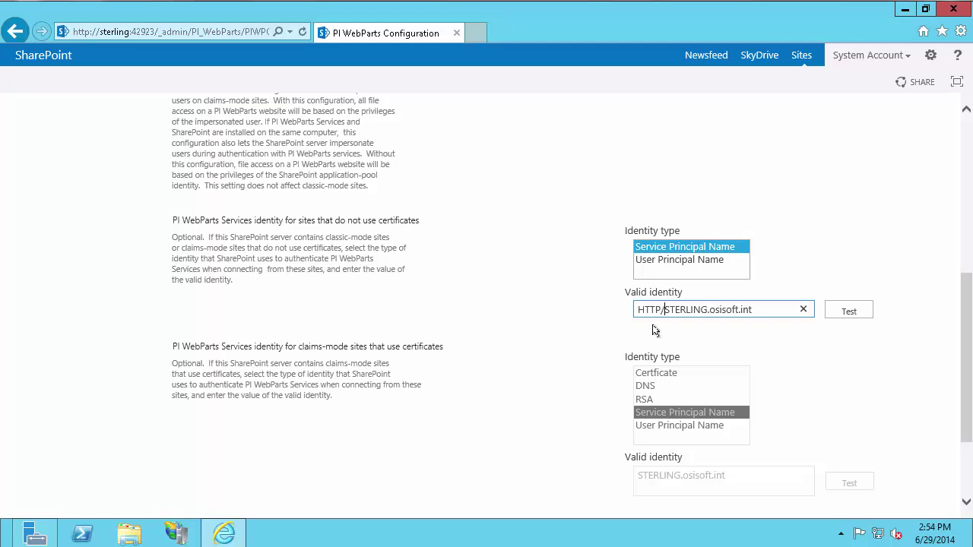
{"action": "left_click", "coordinate": [863, 307]}
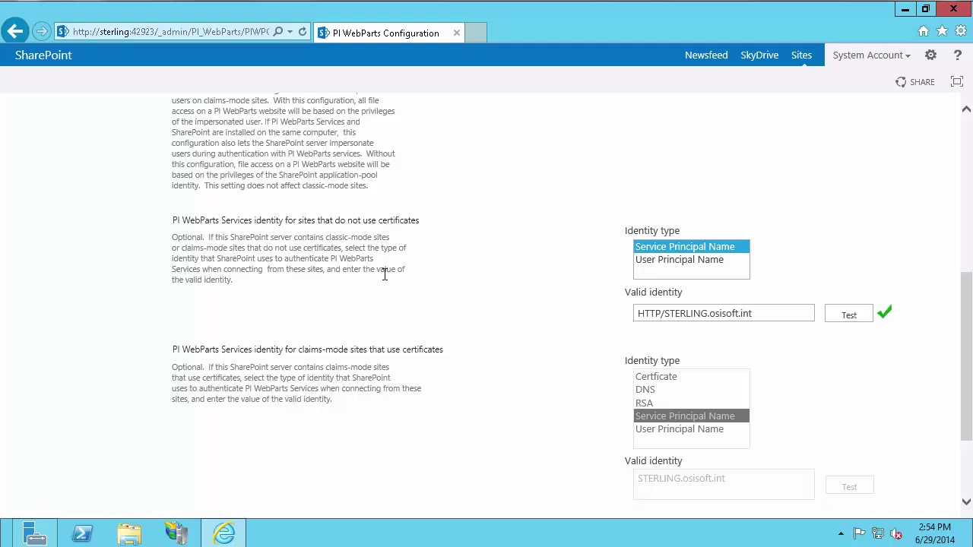
Test the domain name STERLING for the SharePoint security token service
{"action": "scroll", "coordinate": [388, 278], "scroll_direction": "down", "scroll_amount": 2}
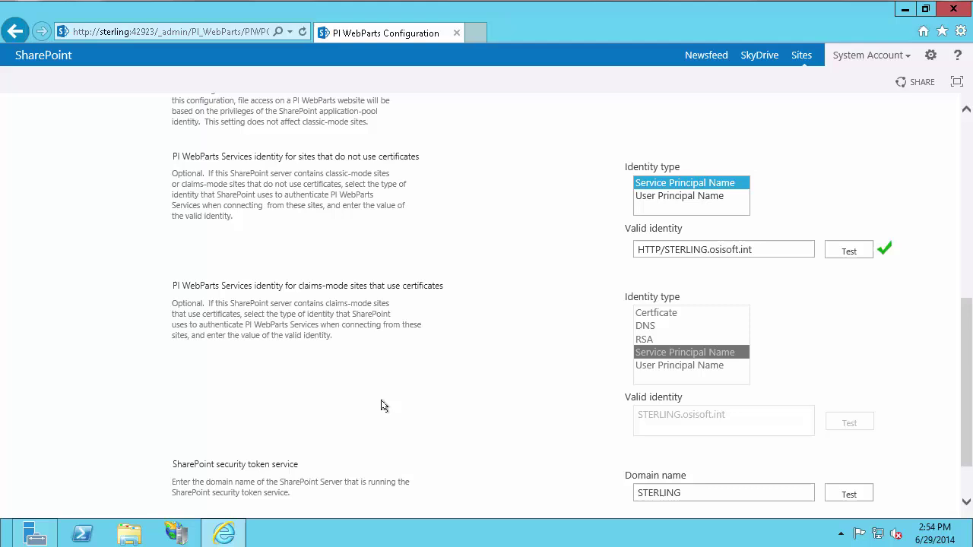
{"action": "scroll", "coordinate": [489, 289], "scroll_direction": "up", "scroll_amount": 2}
{"action": "scroll", "coordinate": [489, 289], "scroll_direction": "up", "scroll_amount": 3}
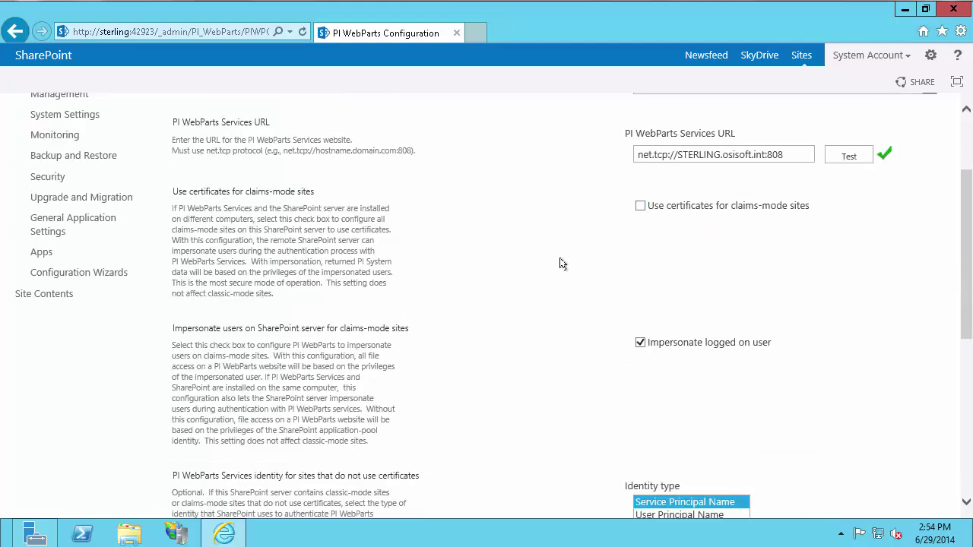
{"action": "scroll", "coordinate": [505, 270], "scroll_direction": "down", "scroll_amount": 6}
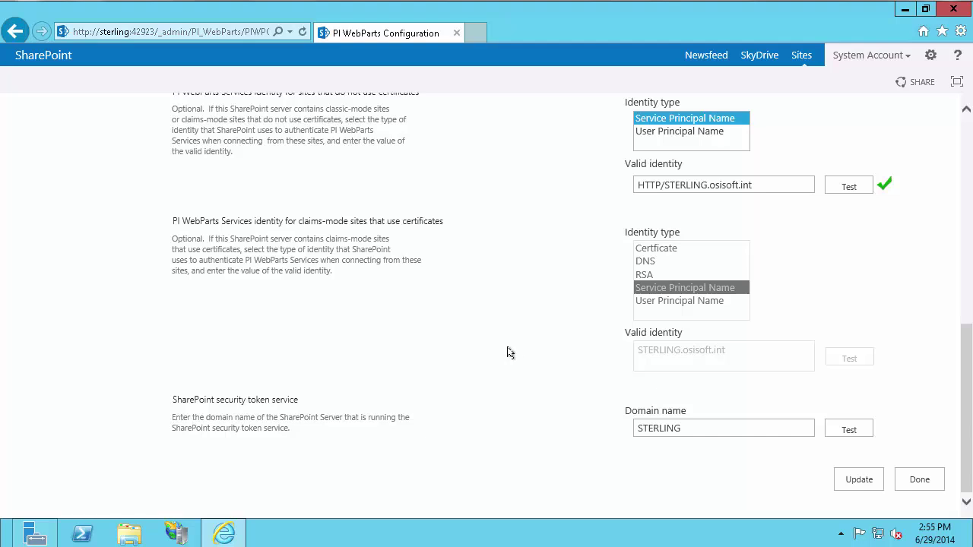
{"action": "left_click", "coordinate": [863, 429]}
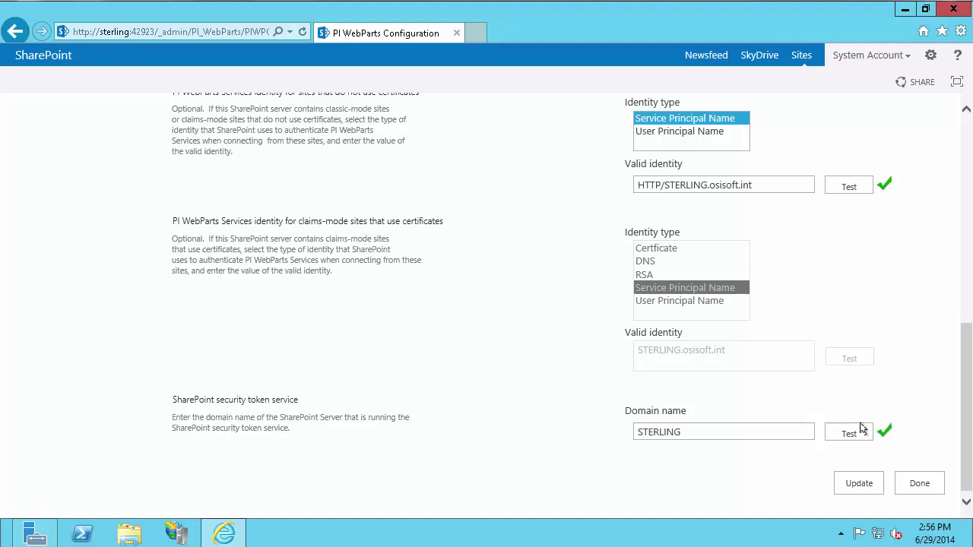
{"action": "left_click", "coordinate": [861, 431]}
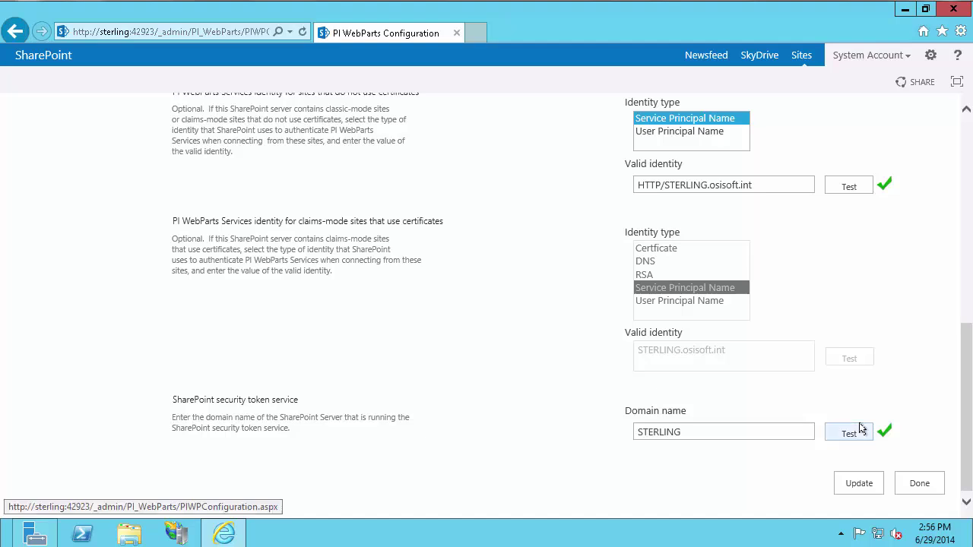
Review the PI WebParts Configuration settings, update the configuration and finish it
{"action": "scroll", "coordinate": [507, 320], "scroll_direction": "up", "scroll_amount": 2}
{"action": "scroll", "coordinate": [507, 319], "scroll_direction": "up", "scroll_amount": 5}
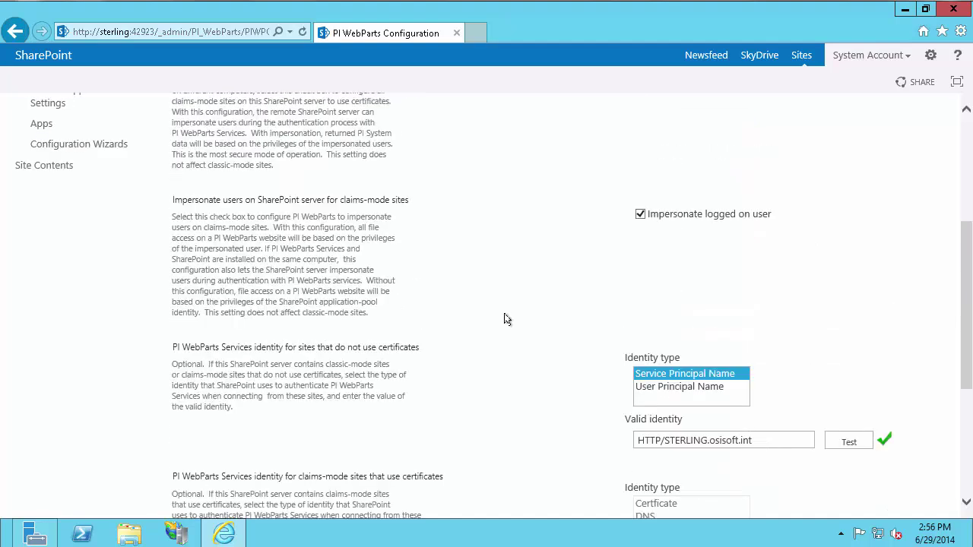
{"action": "scroll", "coordinate": [566, 255], "scroll_direction": "down", "scroll_amount": 1}
{"action": "scroll", "coordinate": [555, 259], "scroll_direction": "down", "scroll_amount": 5}
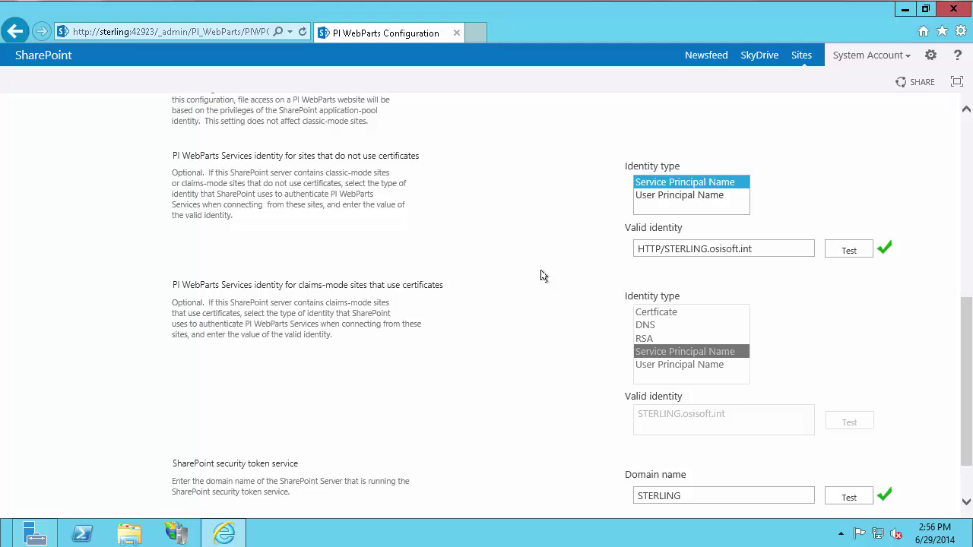
{"action": "scroll", "coordinate": [544, 263], "scroll_direction": "down", "scroll_amount": 1}
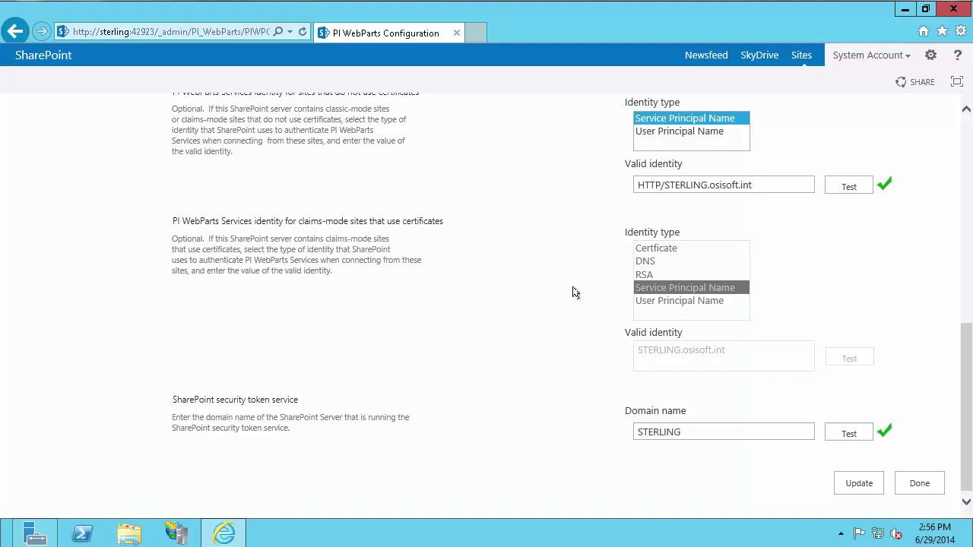
{"action": "scroll", "coordinate": [579, 300], "scroll_direction": "down", "scroll_amount": 1}
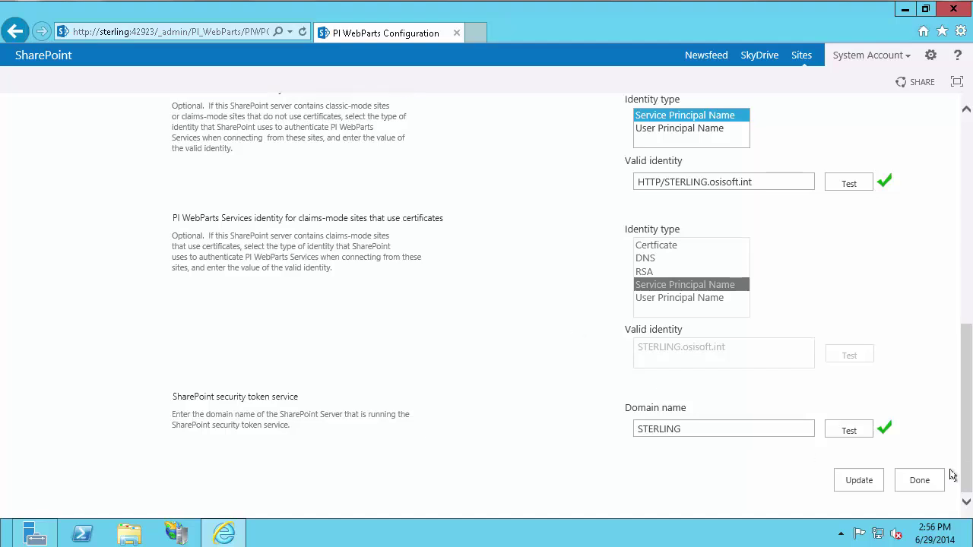
{"action": "left_click", "coordinate": [852, 483]}
{"action": "left_click", "coordinate": [918, 481]}
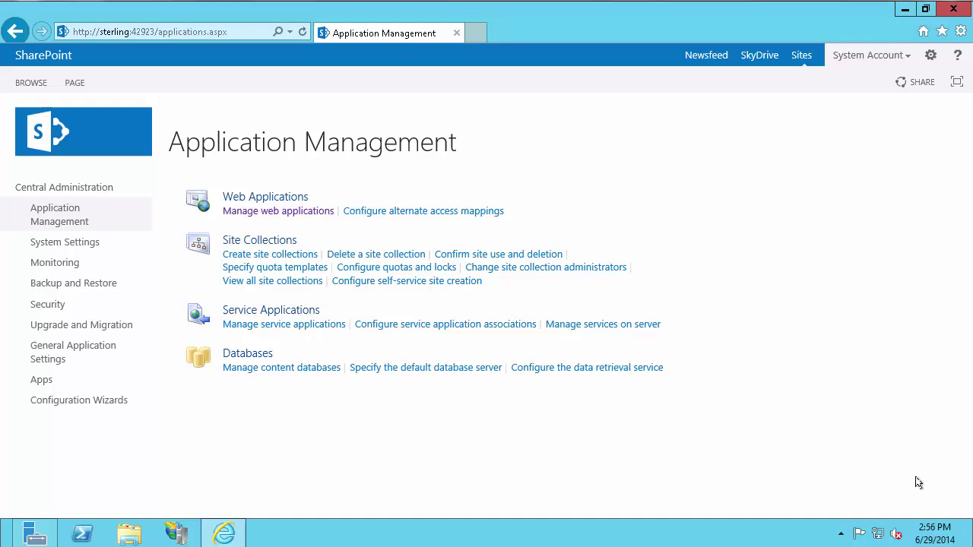
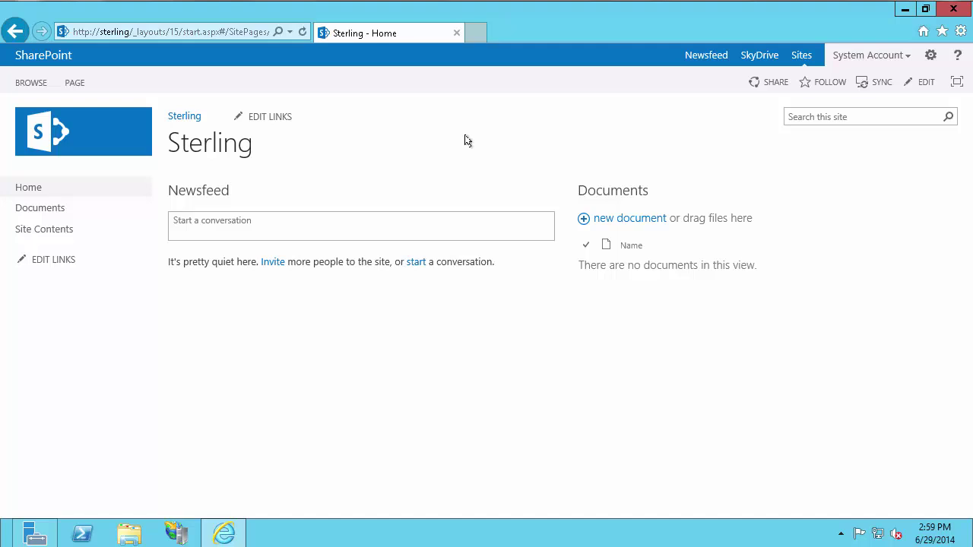
Open the site collection features from the site settings of the Sterling site
{"action": "left_click", "coordinate": [931, 54]}
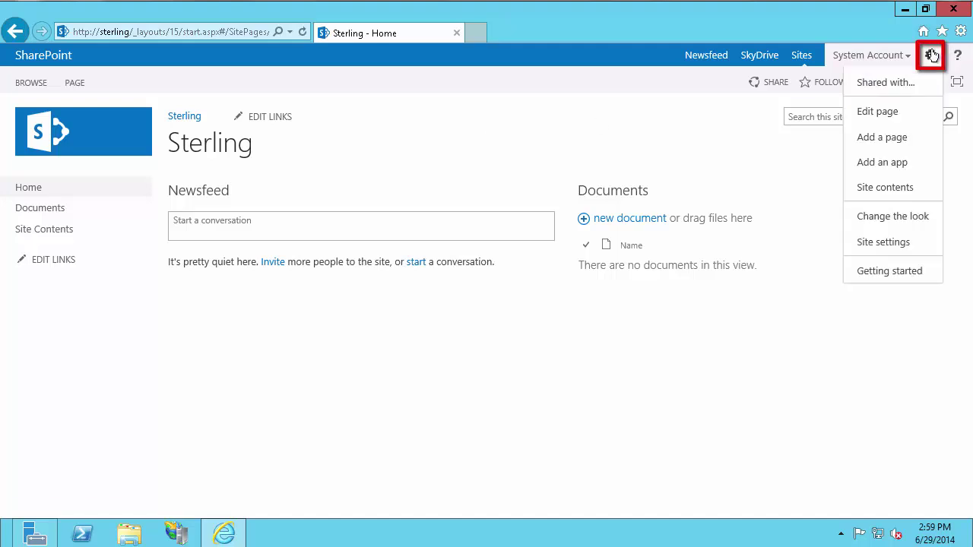
{"action": "left_click", "coordinate": [885, 241]}
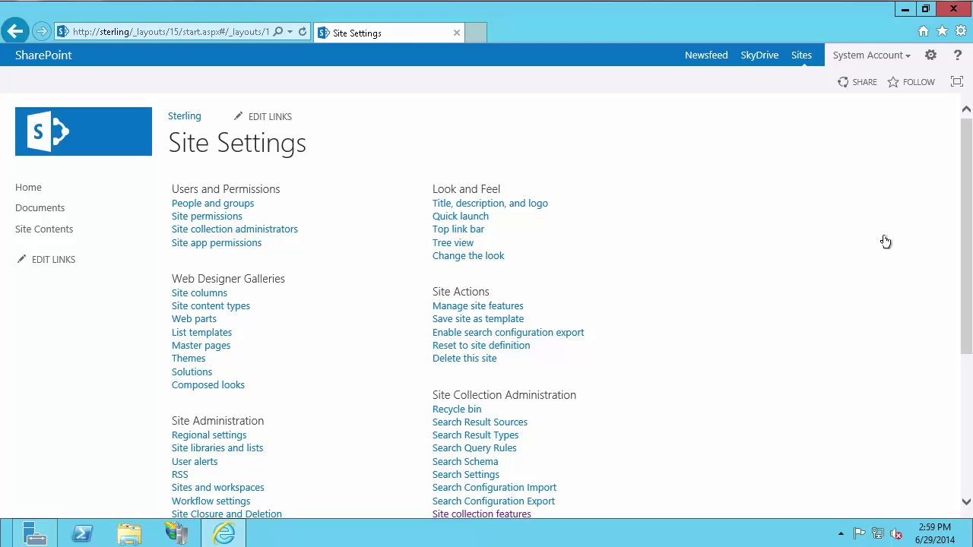
{"action": "scroll", "coordinate": [658, 337], "scroll_direction": "down", "scroll_amount": 3}
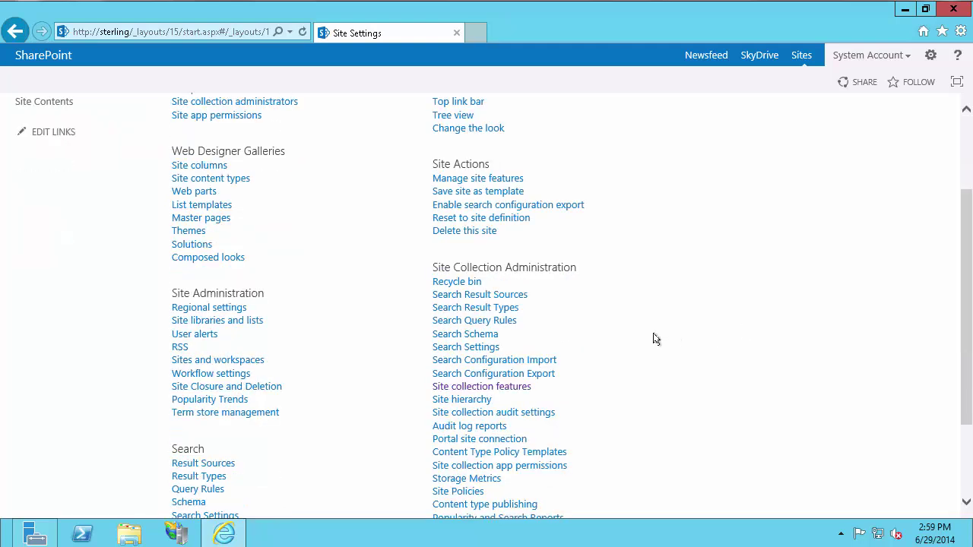
{"action": "left_click", "coordinate": [499, 388]}
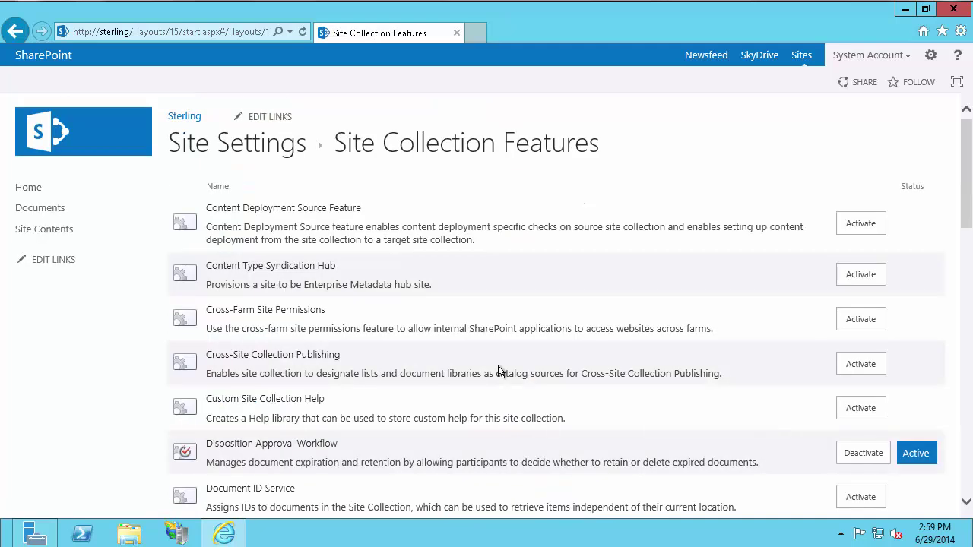
Activate the OSIsoft PI WebParts feature for the Sterling site collection and check its status in the feature list
{"action": "scroll", "coordinate": [494, 283], "scroll_direction": "down", "scroll_amount": 5}
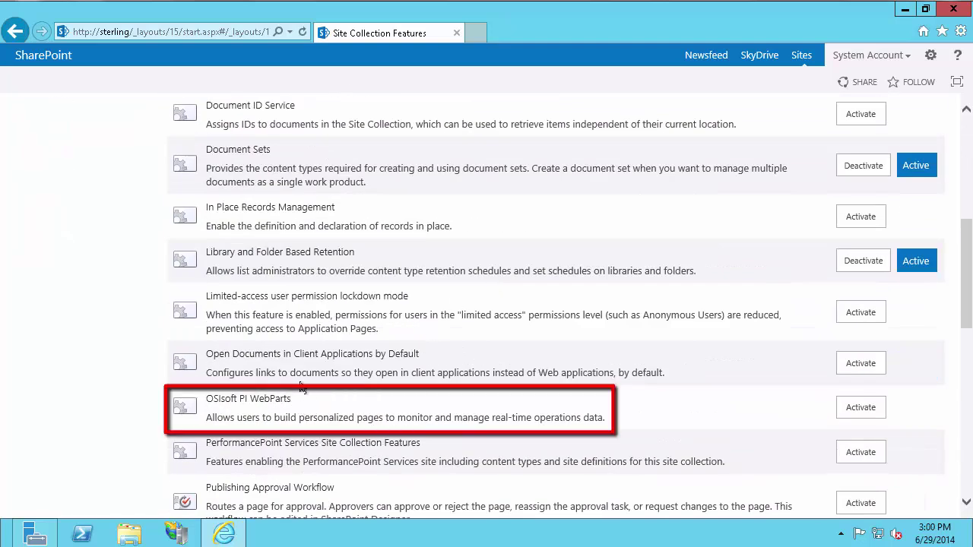
{"action": "left_click", "coordinate": [881, 410]}
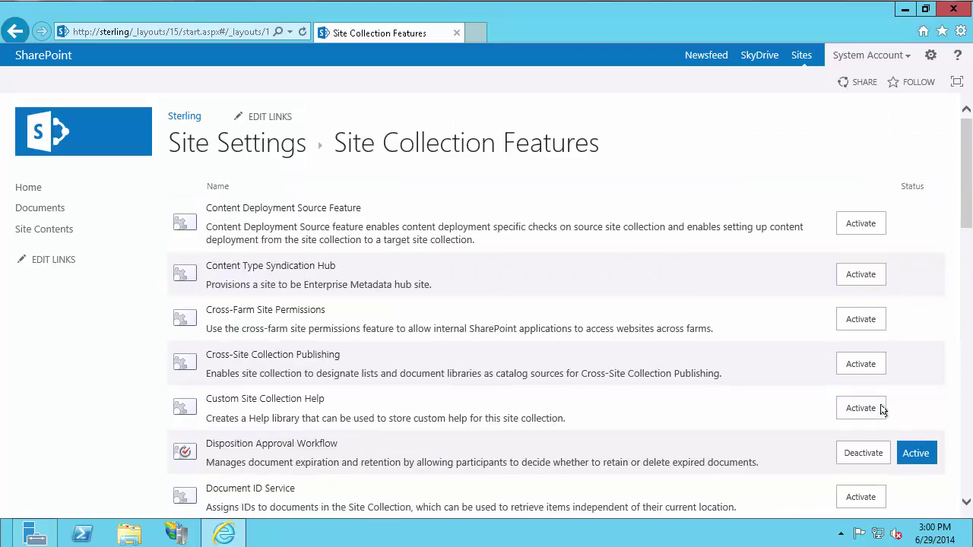
{"action": "scroll", "coordinate": [630, 202], "scroll_direction": "down", "scroll_amount": 3}
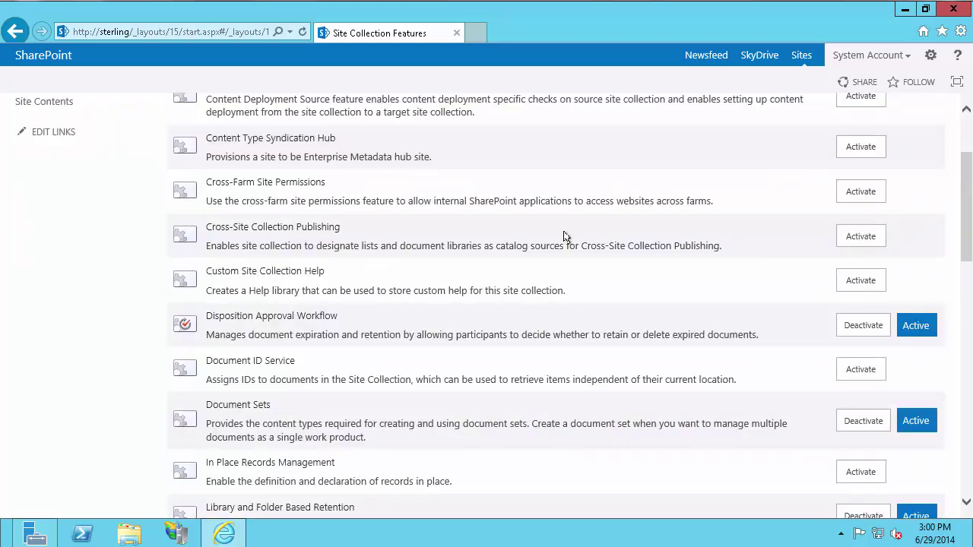
{"action": "scroll", "coordinate": [566, 226], "scroll_direction": "down", "scroll_amount": 3}
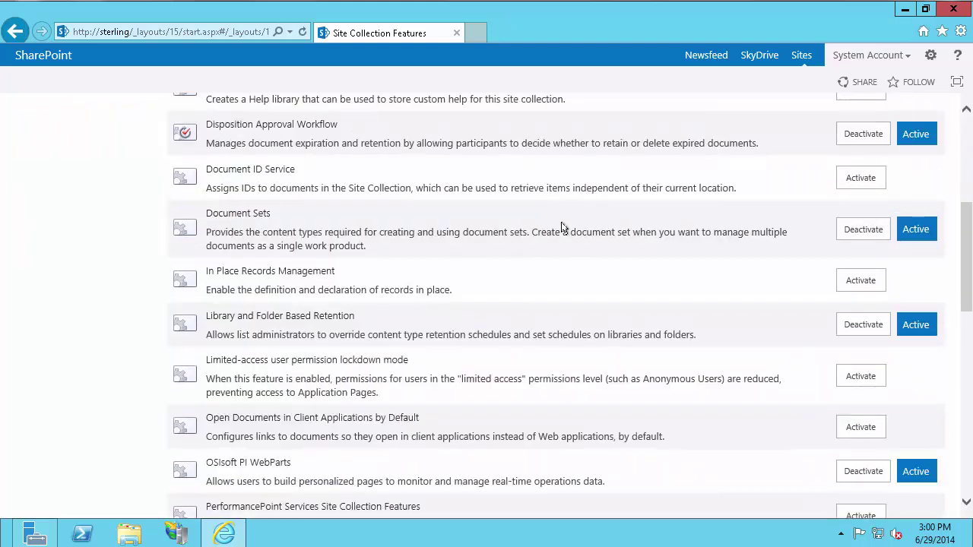